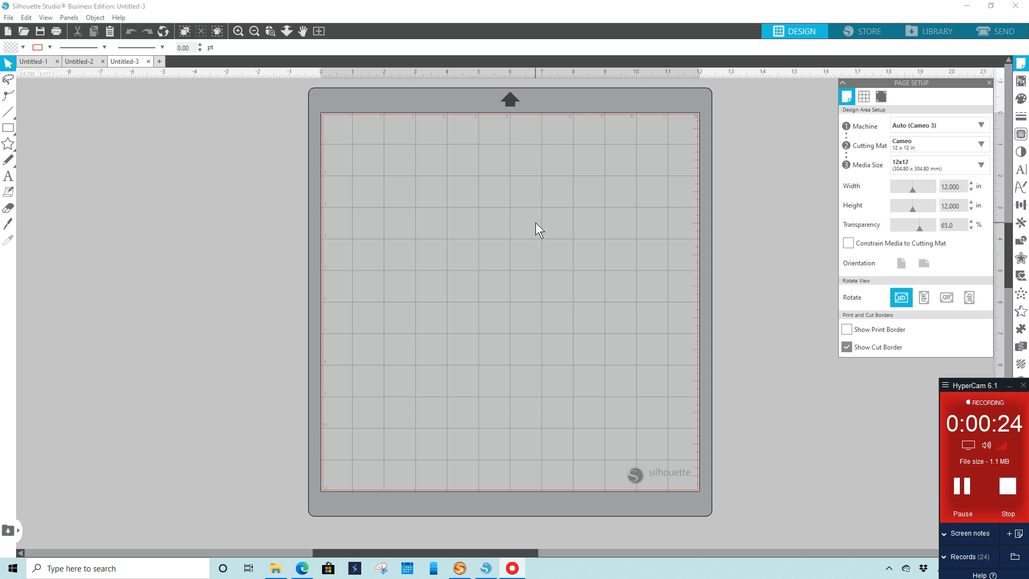
Open the panel_woodgrain_pattern design from the library's Butterfly folder and shift it toward the mat's left edge.
click(937, 28)
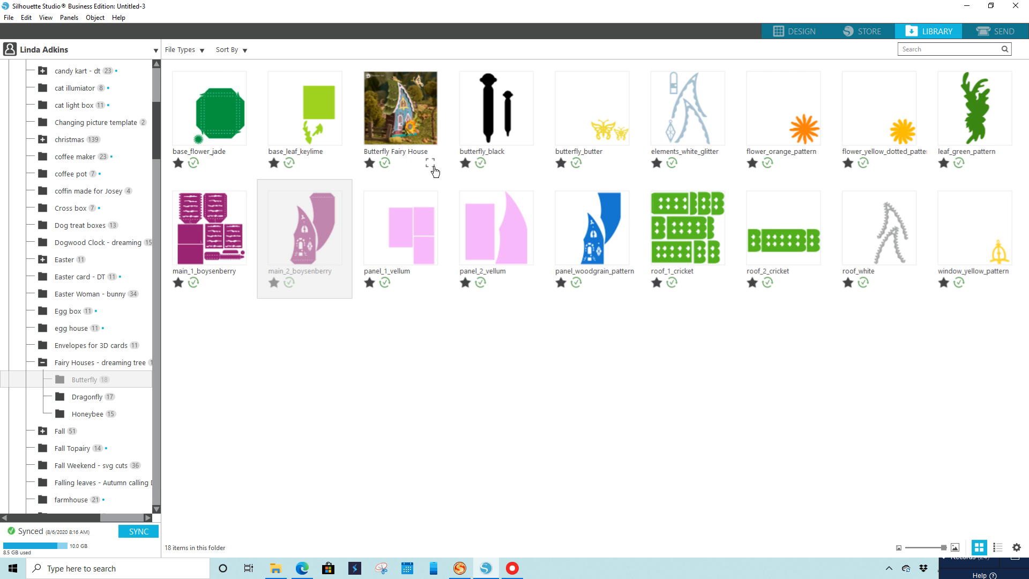
double_click(592, 261)
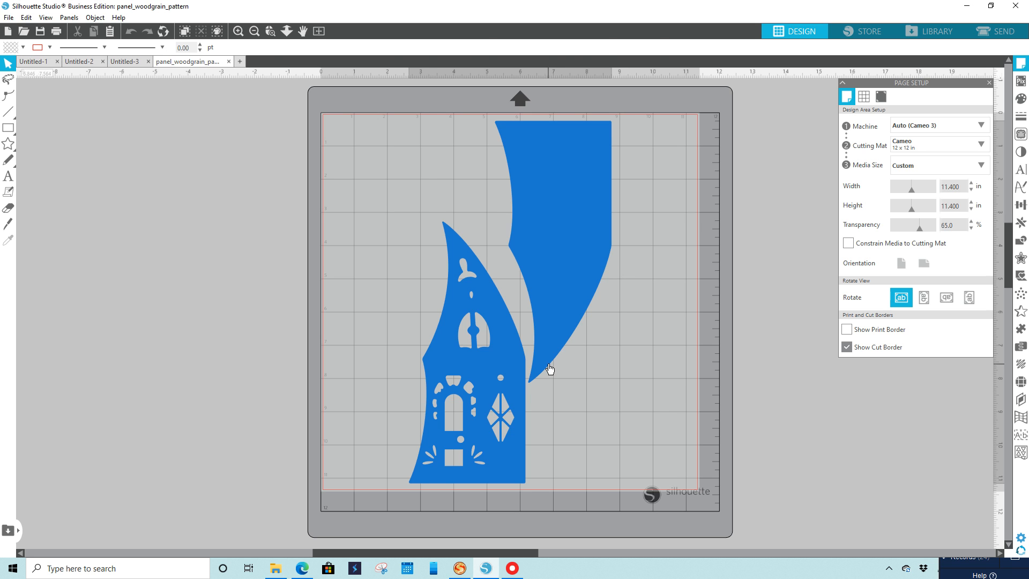
drag(554, 370, 498, 366)
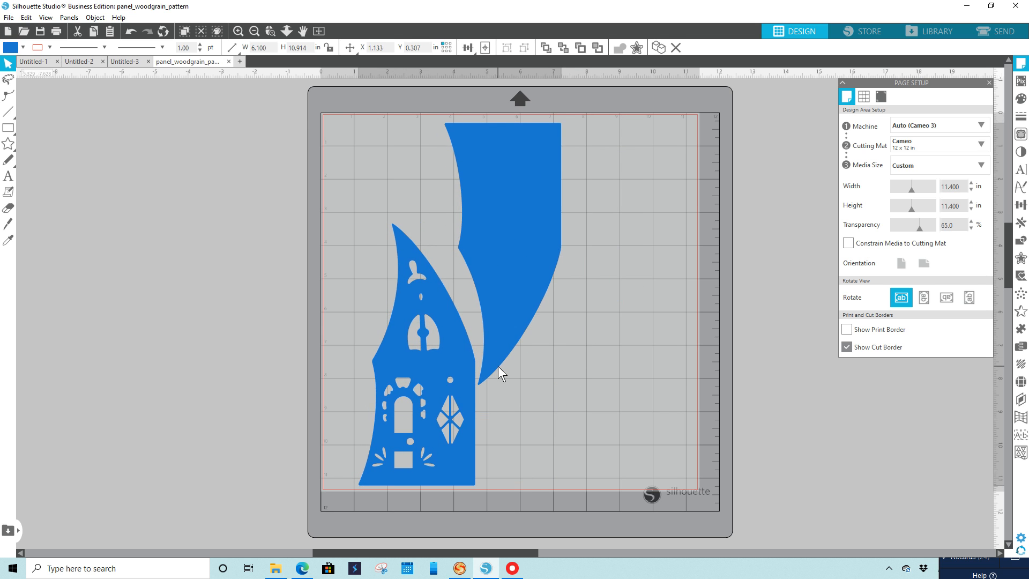
click(497, 368)
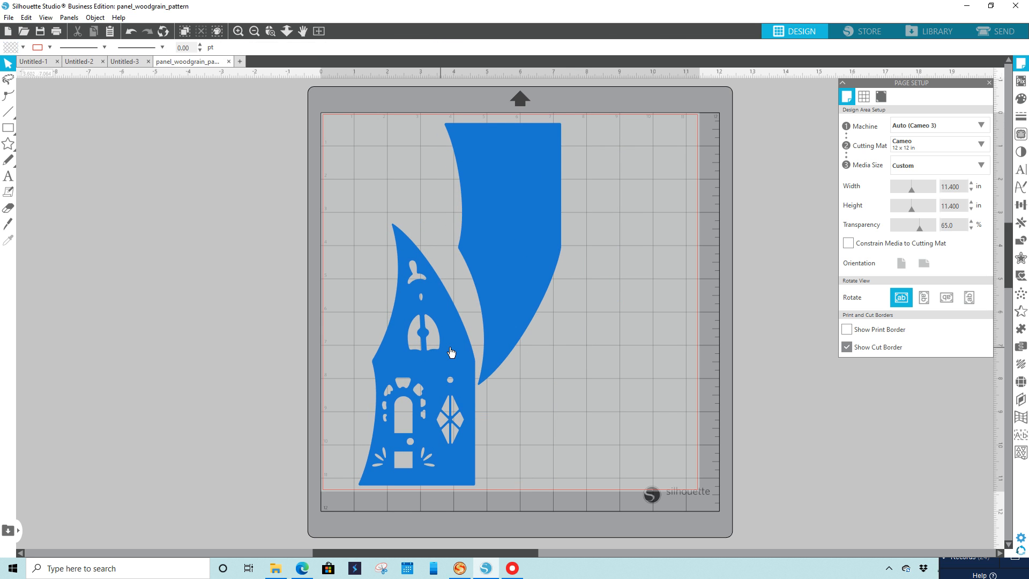
Release the design's compound path and move the solid panel away past the mat's right edge.
right_click(501, 369)
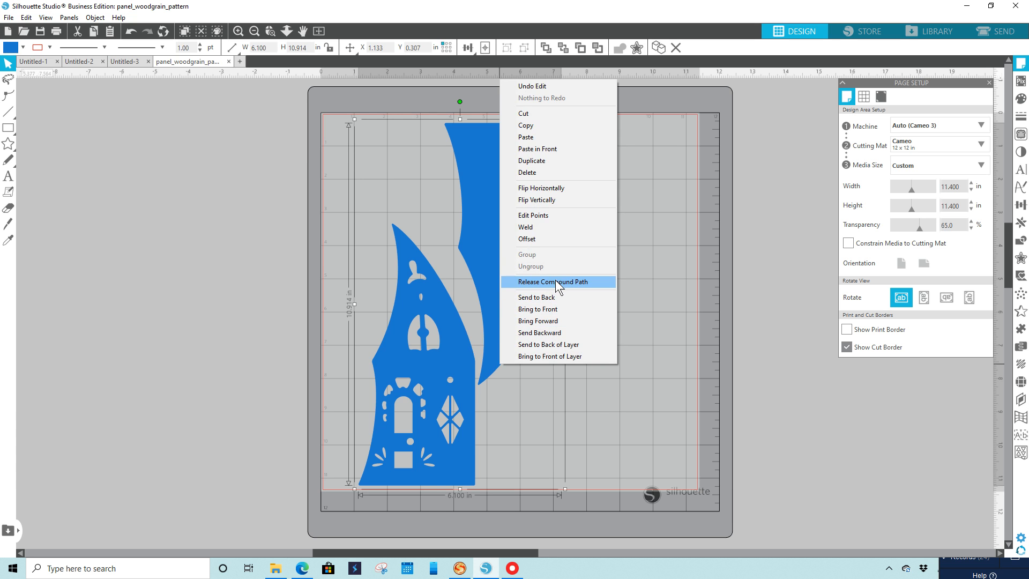
click(555, 282)
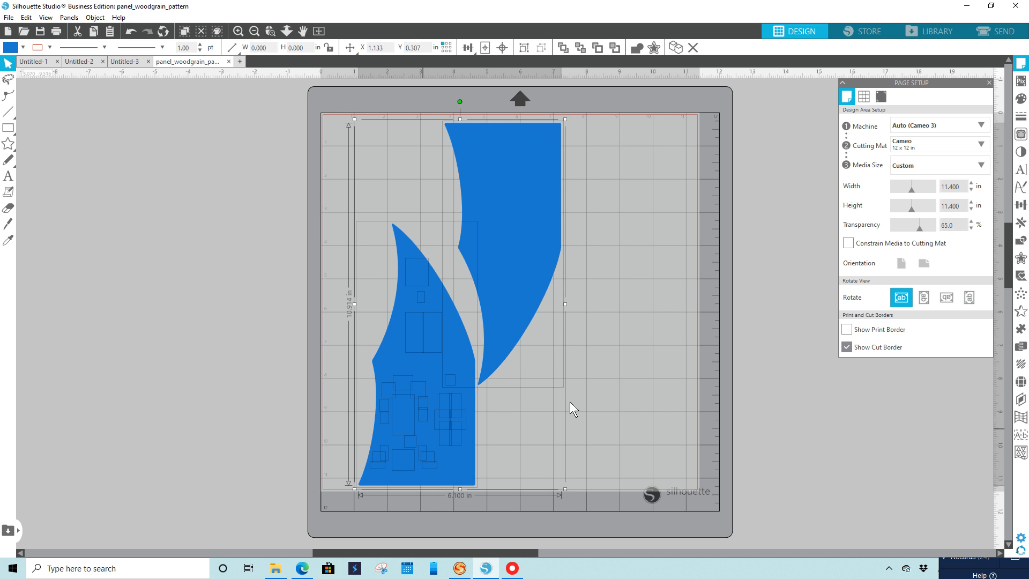
click(631, 403)
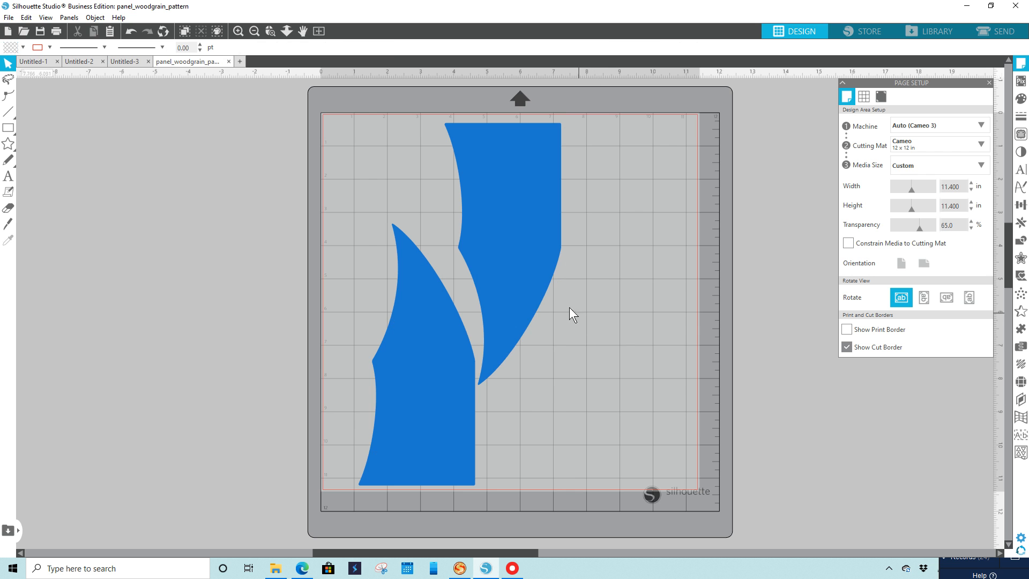
drag(544, 297, 768, 321)
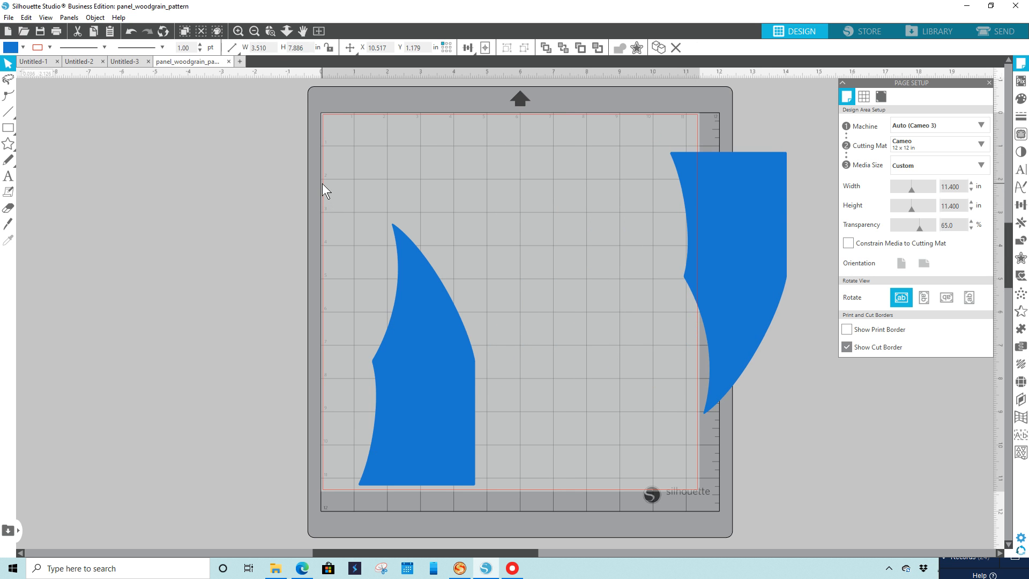
Make a compound path from the remaining house panel and all its door and window cutout pieces.
drag(322, 183, 507, 485)
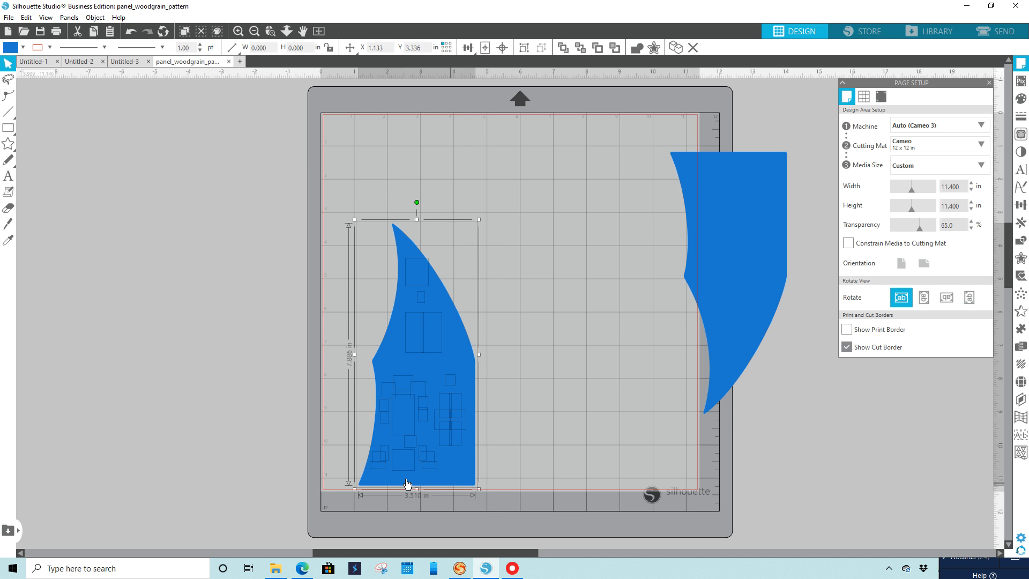
right_click(456, 333)
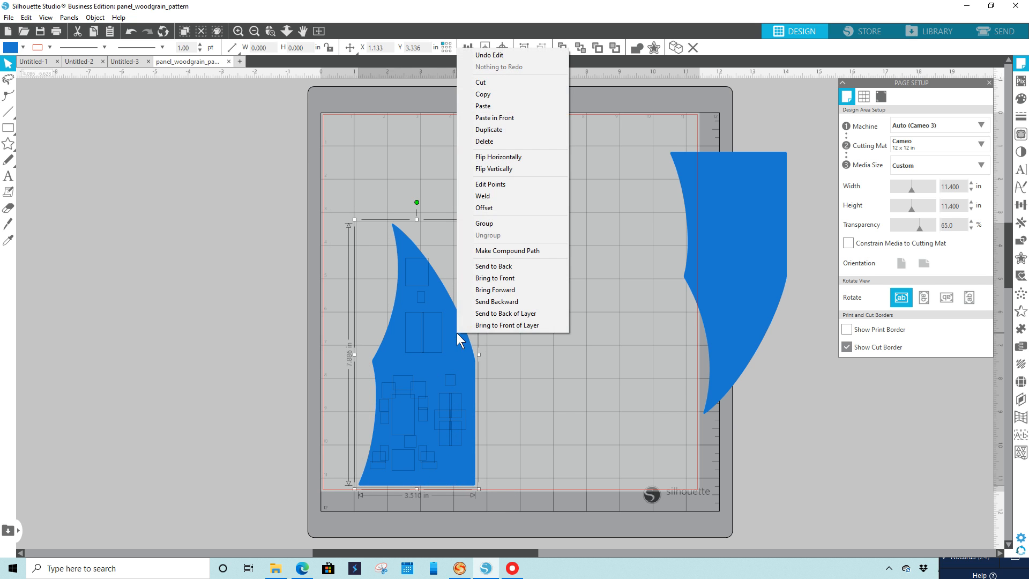
click(503, 250)
Arrange the house panel and the solid panel side by side on the mat with a gap between them.
drag(456, 468, 488, 382)
drag(718, 353, 590, 361)
click(650, 398)
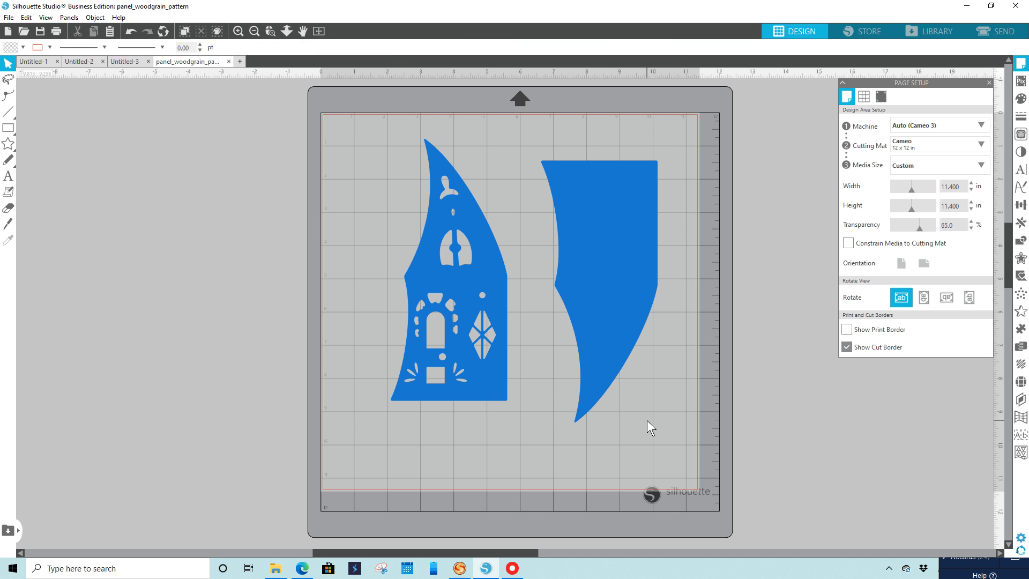
Set the media size to Letter and move both panels so they fit within the page.
click(982, 167)
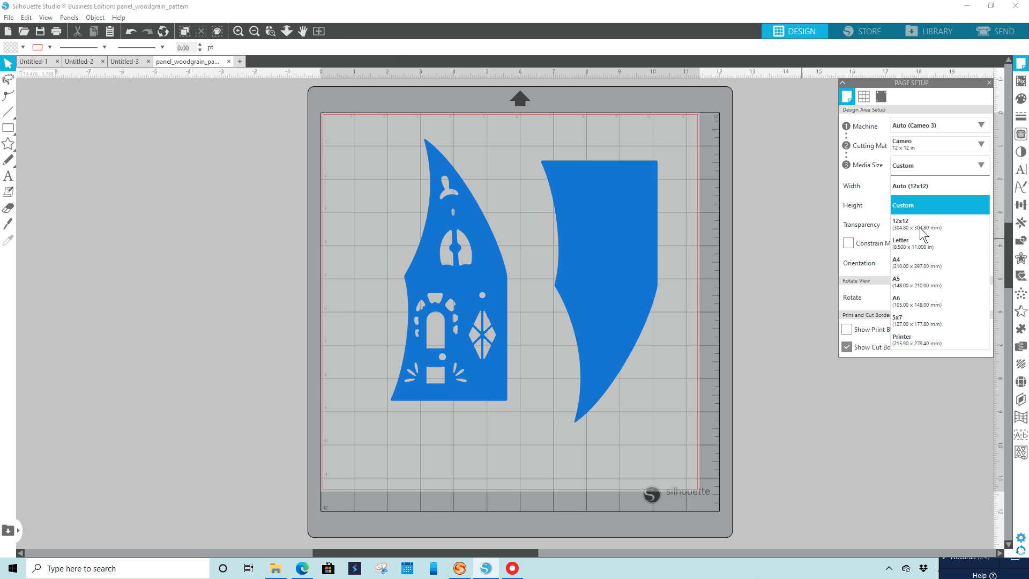
click(915, 249)
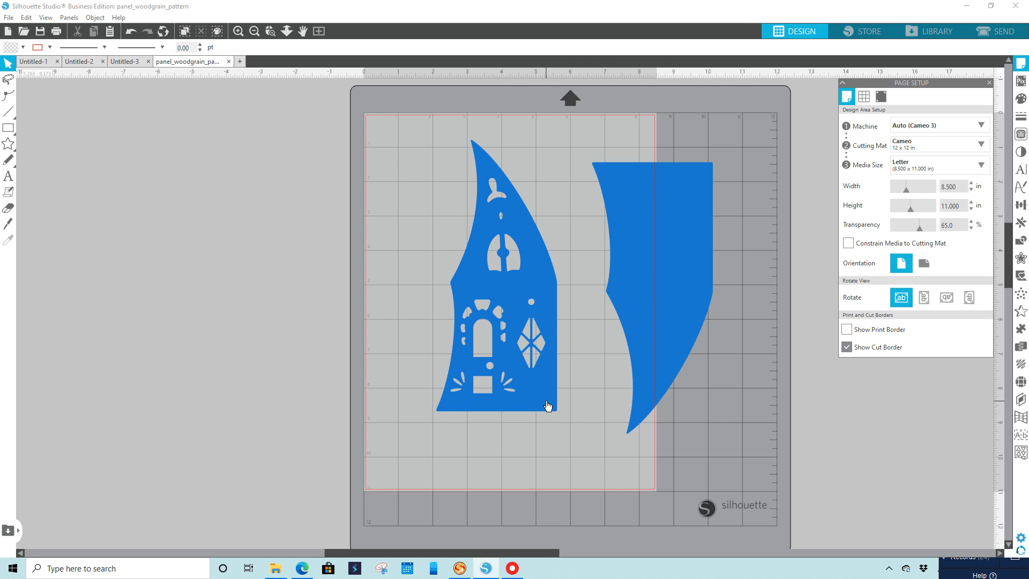
drag(548, 406, 500, 447)
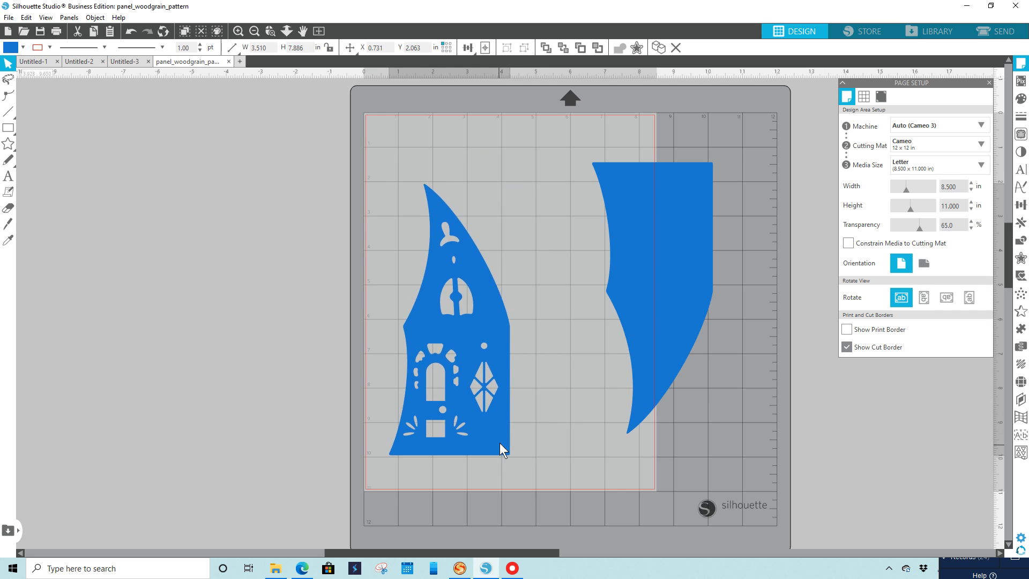
drag(634, 326, 541, 297)
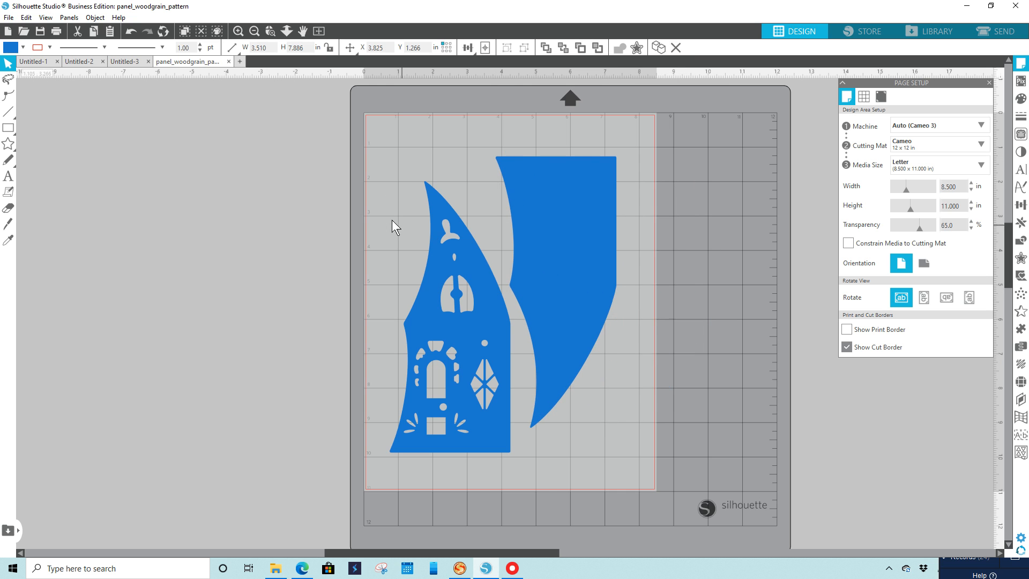
click(465, 471)
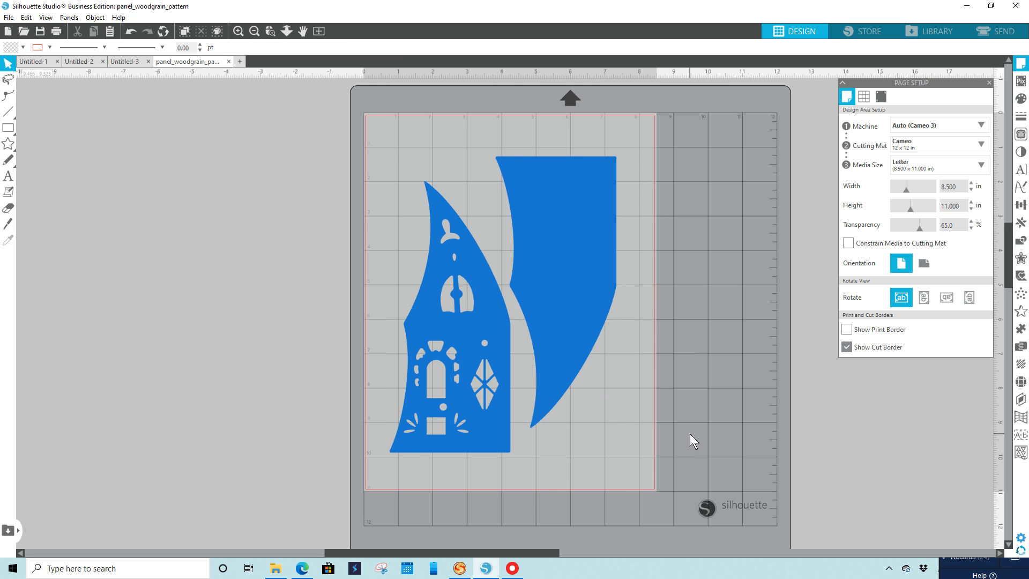
Add registration marks and reposition both panels inside the cut border, clear of the hatched corner areas.
key(ctrl+alt+m)
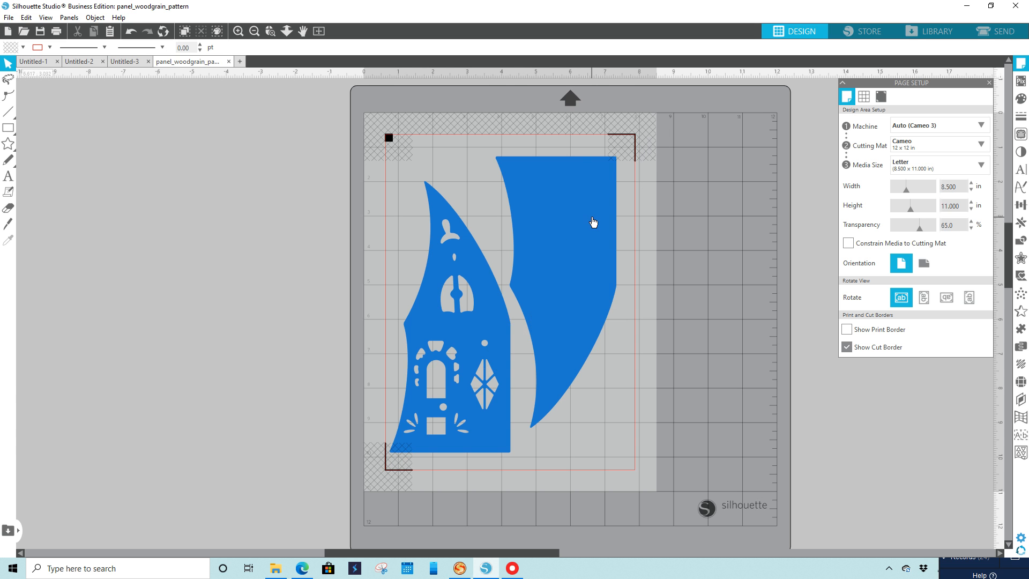
drag(592, 222, 616, 244)
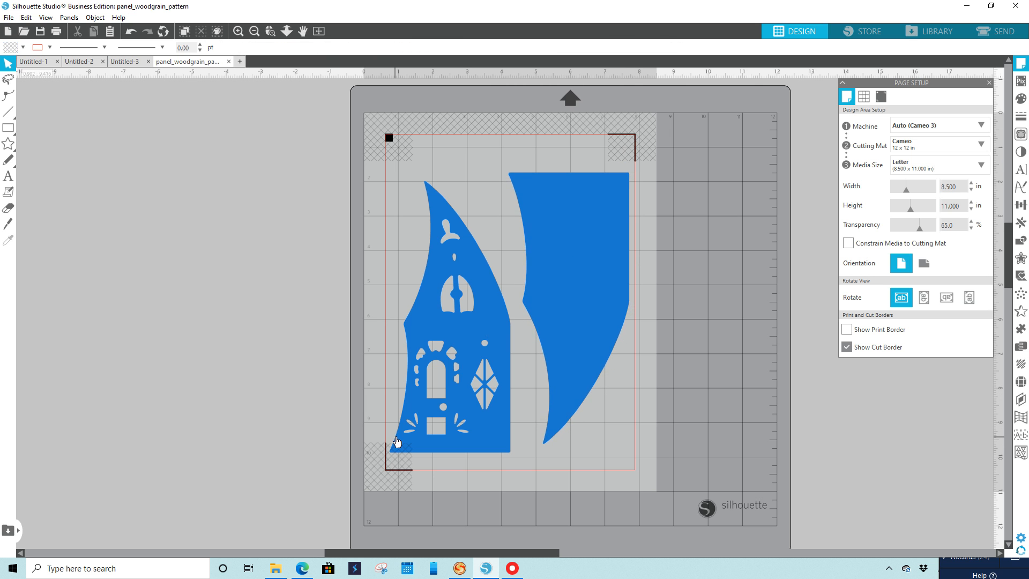
drag(462, 396, 464, 371)
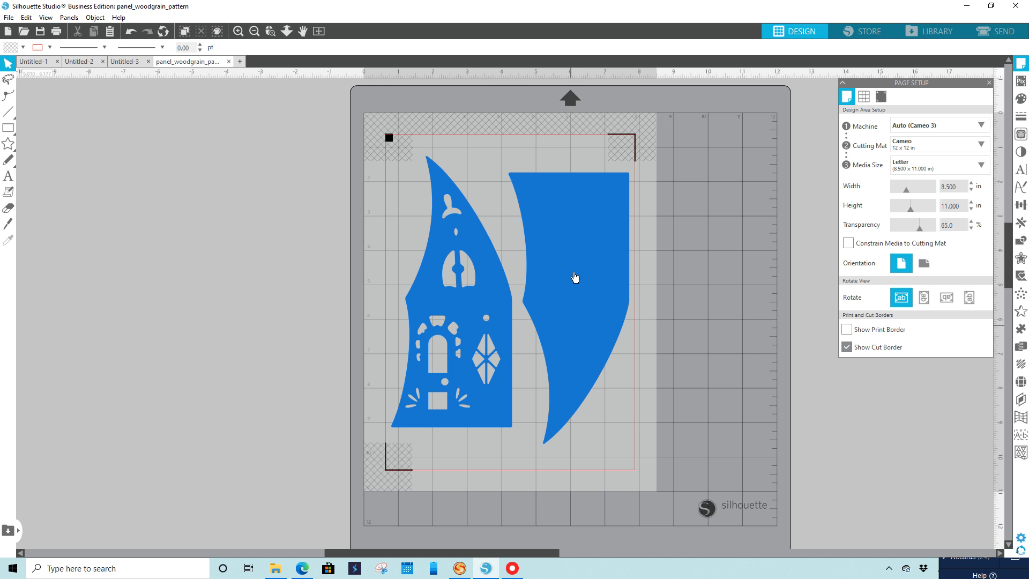
Select the house panel with the door and window cutouts and show the pattern fills for it.
click(512, 387)
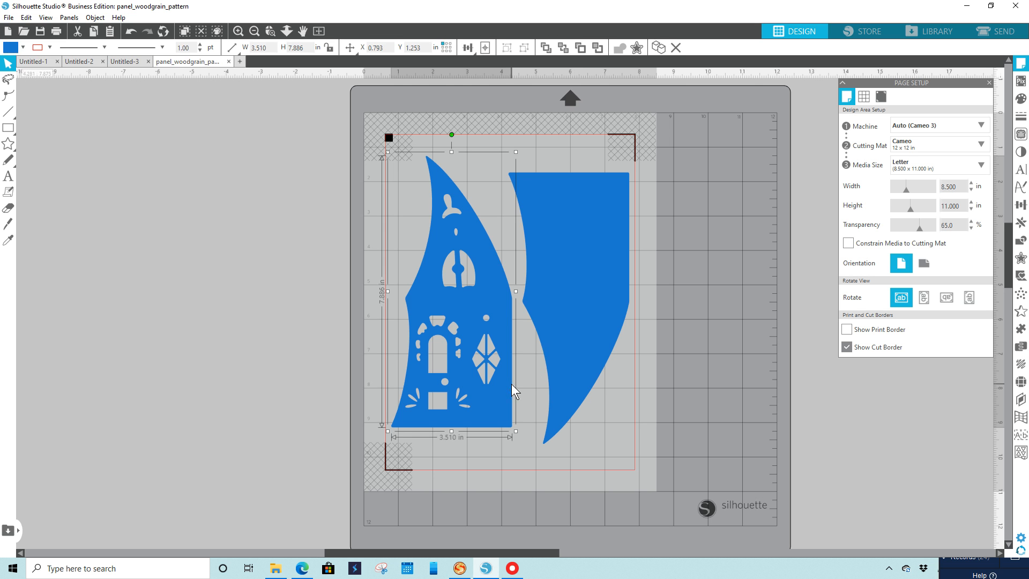
click(1021, 99)
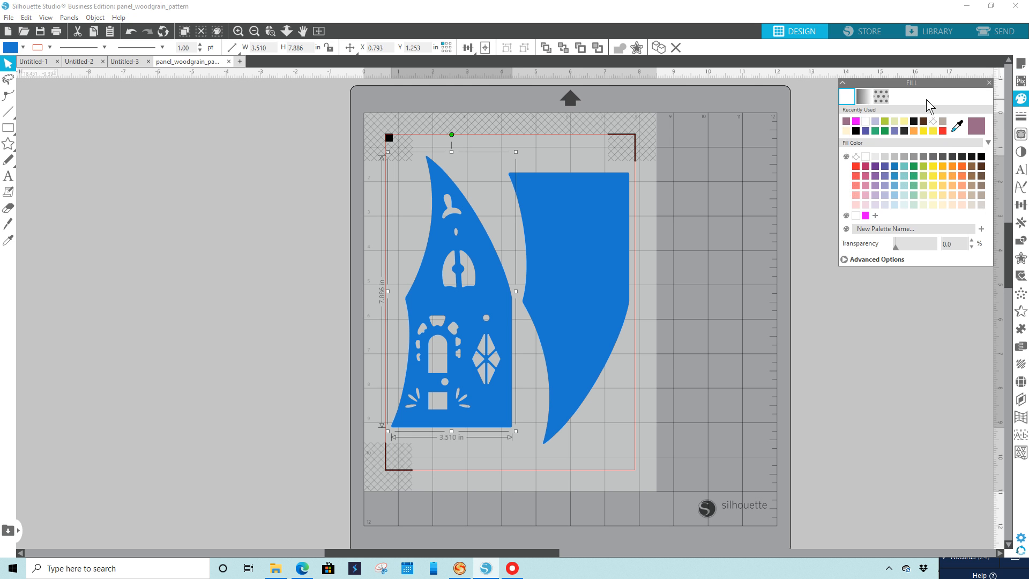
click(882, 97)
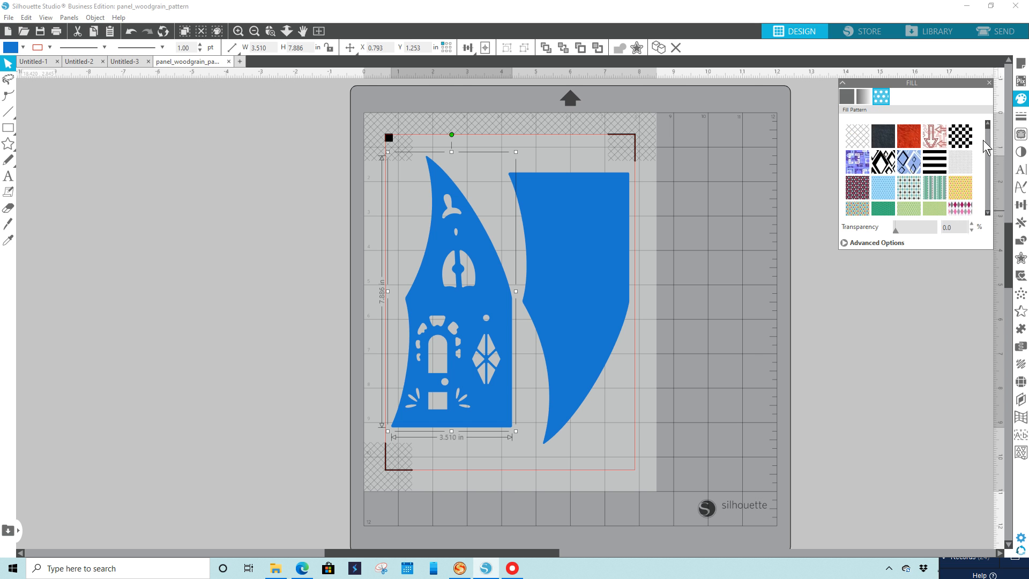
Fill the house panel with the paw print flowers pattern.
drag(990, 125, 989, 168)
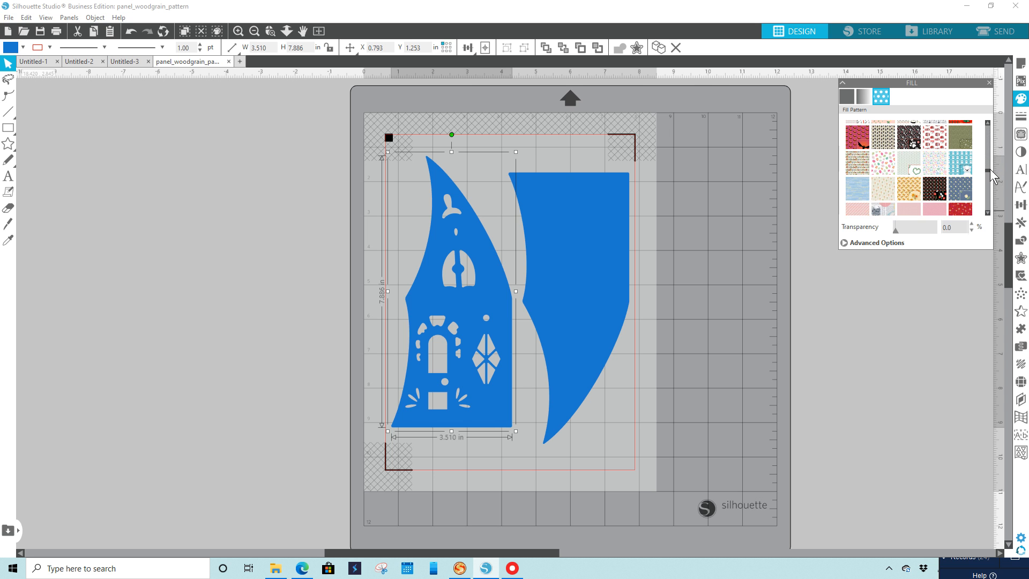
click(988, 212)
click(988, 212)
click(988, 212)
click(988, 212)
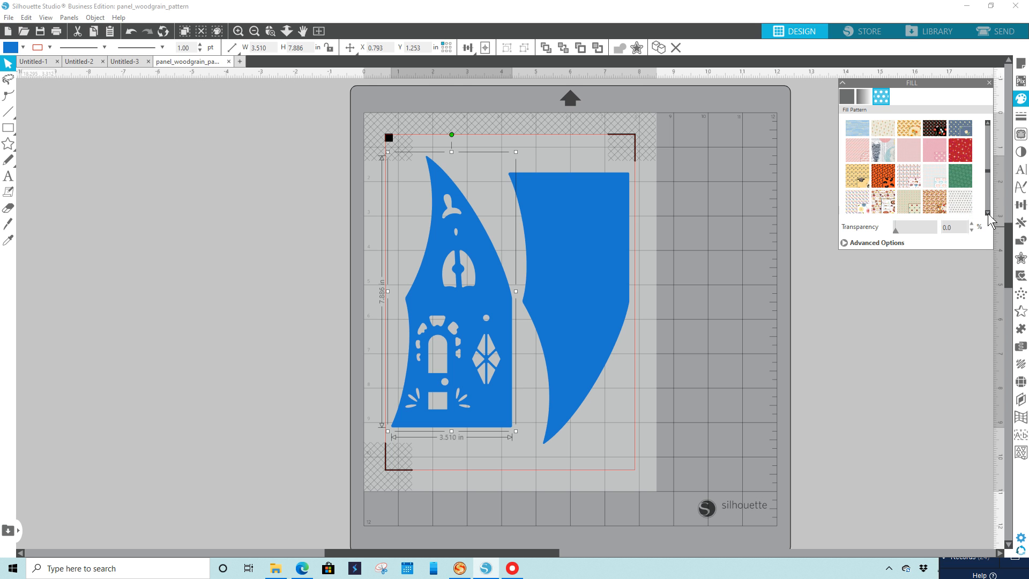
click(987, 212)
click(988, 212)
click(988, 212)
click(988, 212)
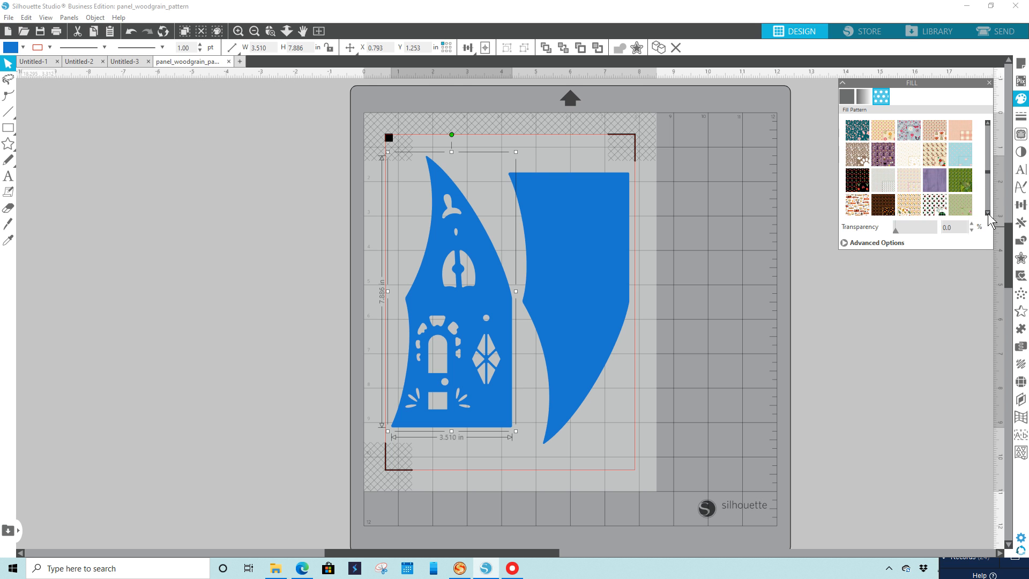
click(988, 212)
click(987, 212)
click(987, 212)
click(988, 212)
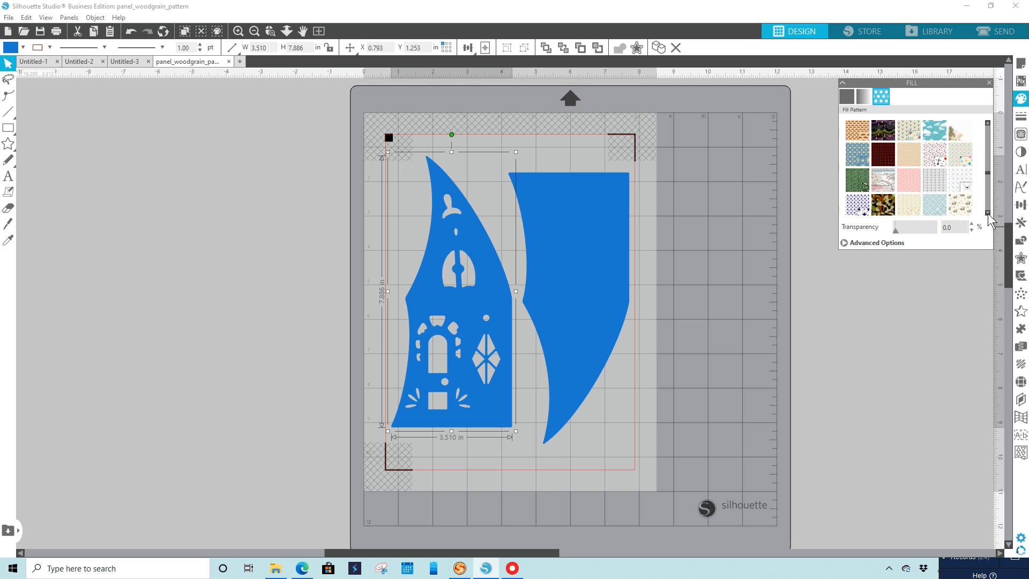
click(988, 213)
click(988, 213)
click(987, 212)
click(988, 212)
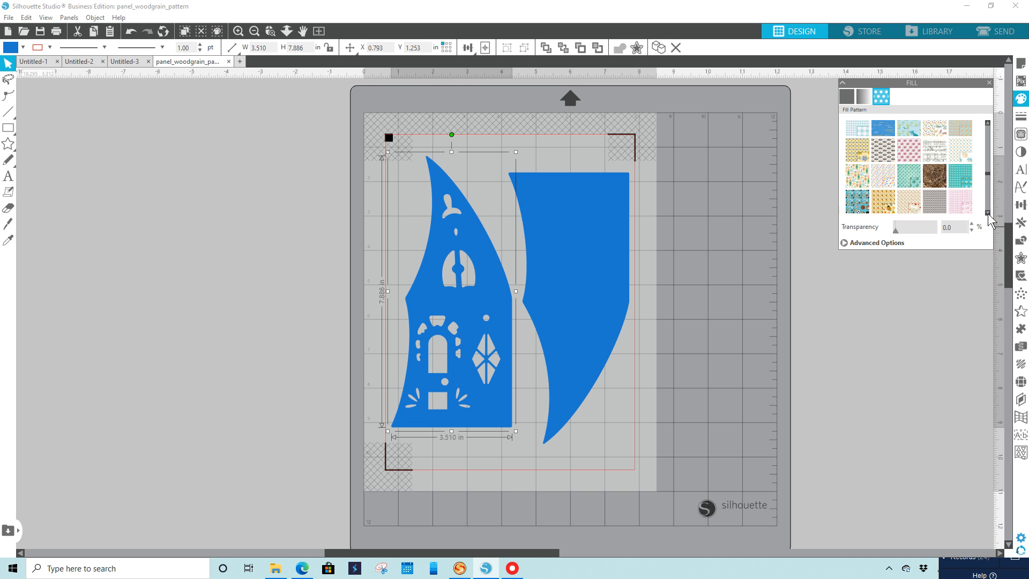
click(988, 212)
click(988, 212)
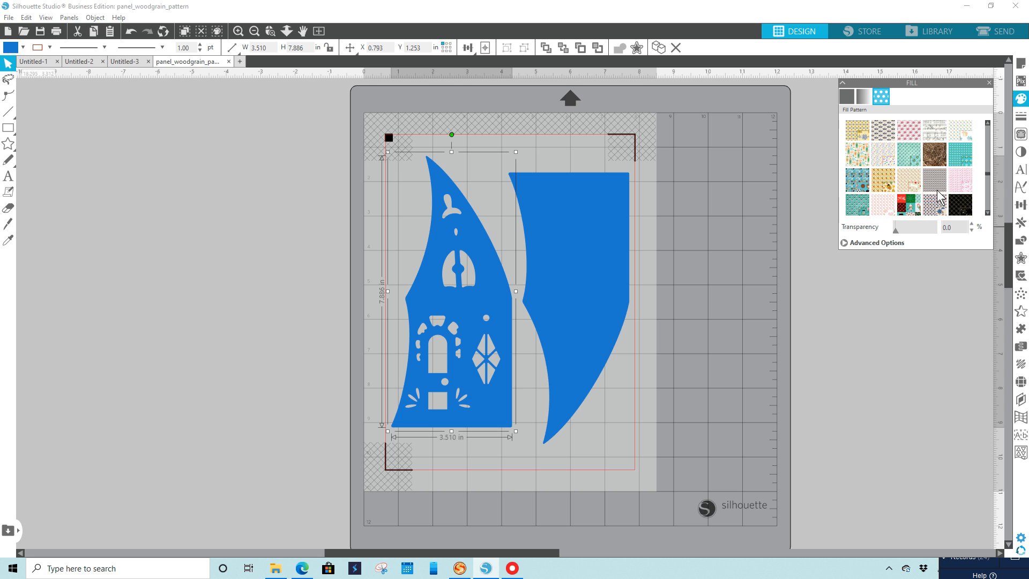
click(883, 154)
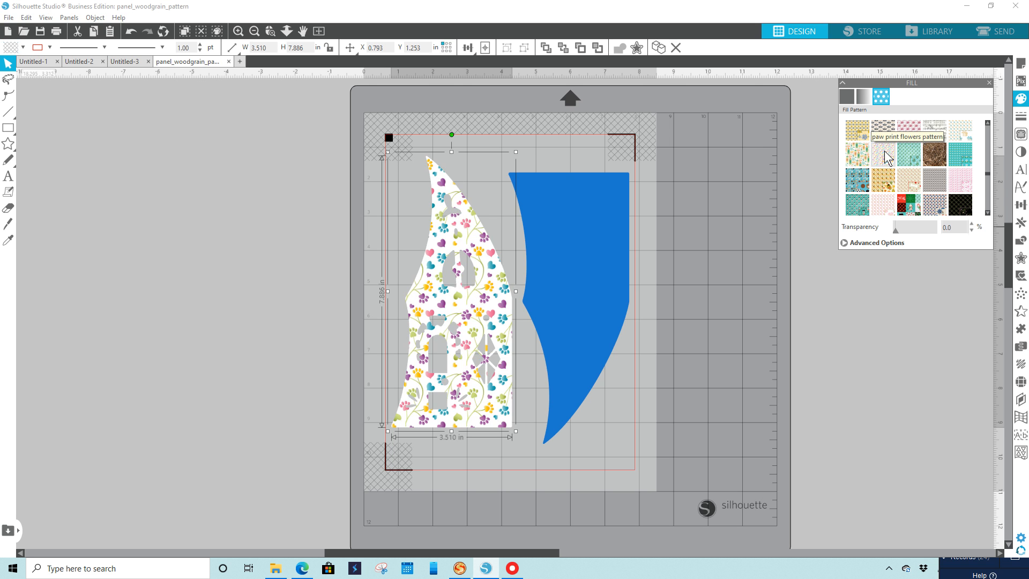
Change the house panel's fill to the toile blue pattern.
click(988, 212)
click(989, 213)
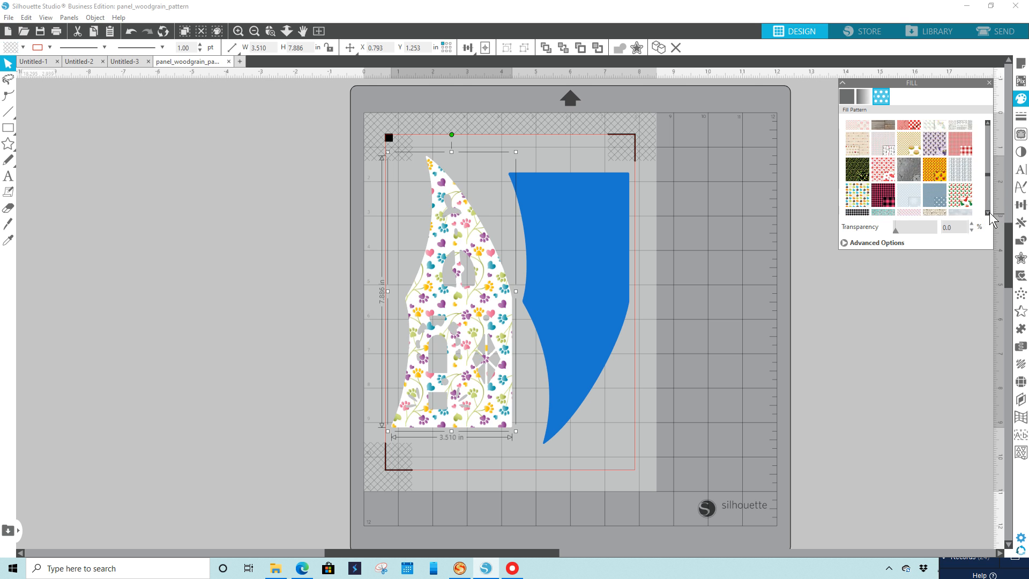
click(988, 213)
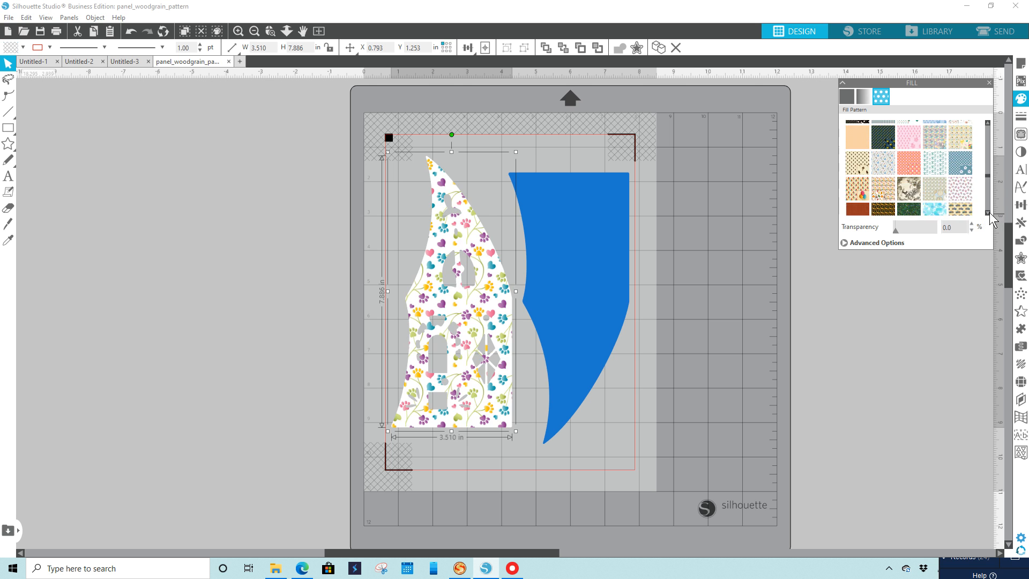
click(988, 213)
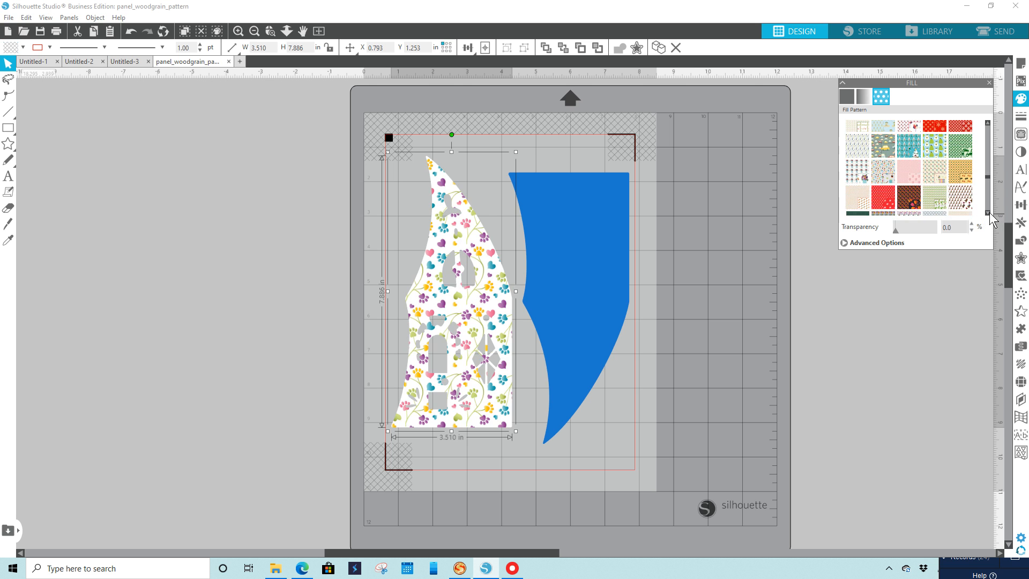
click(987, 213)
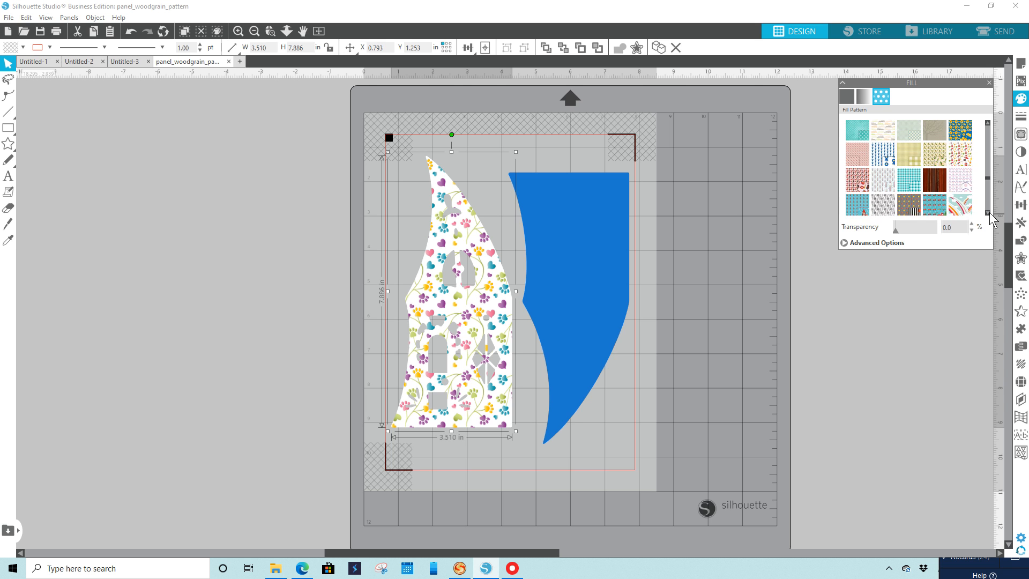
click(987, 213)
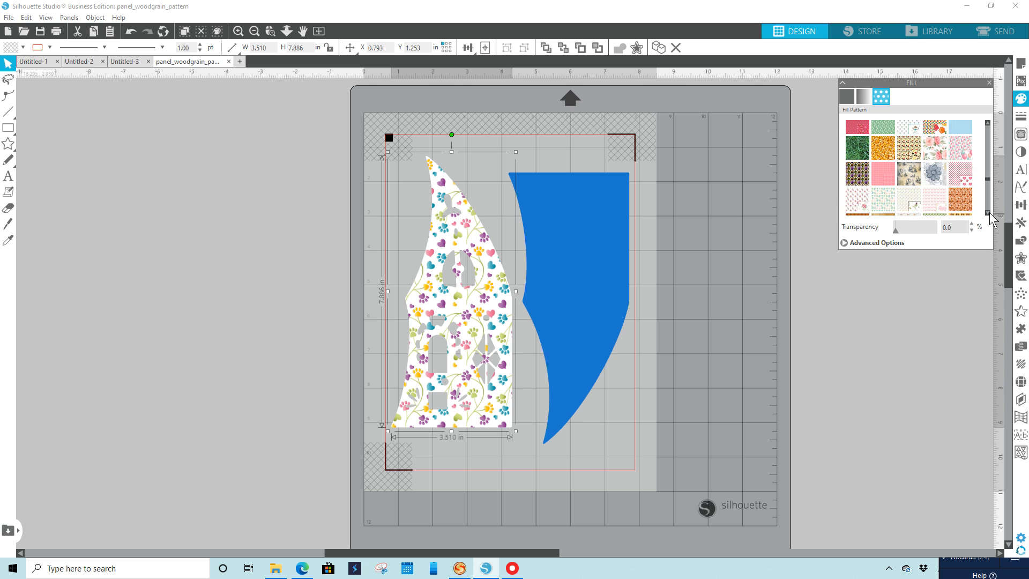
click(918, 153)
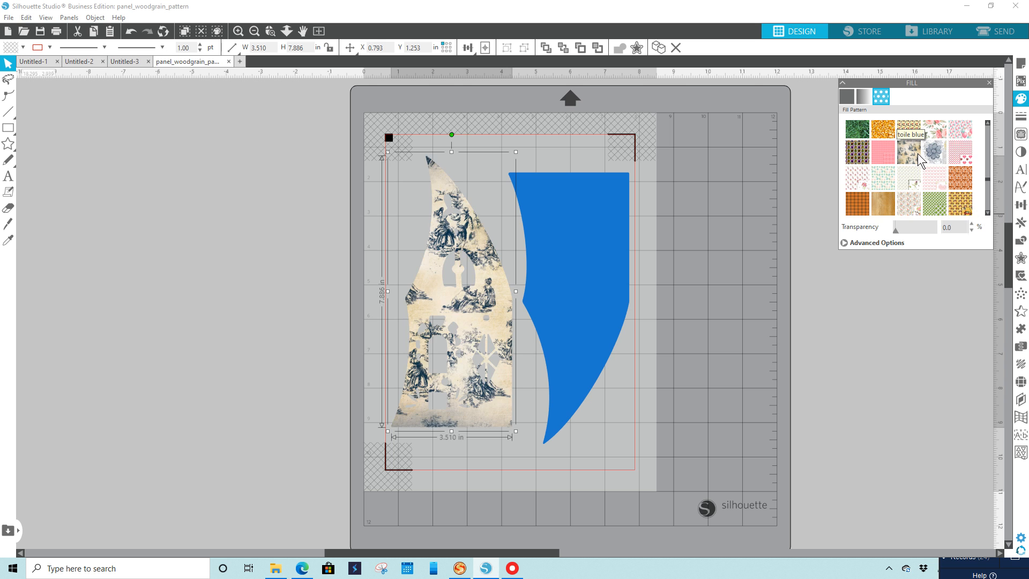
Try the sweet meadow-09 leaves, the summer sunglasses and flip-flops, and the ghost patterns as fills on the house panel.
click(886, 182)
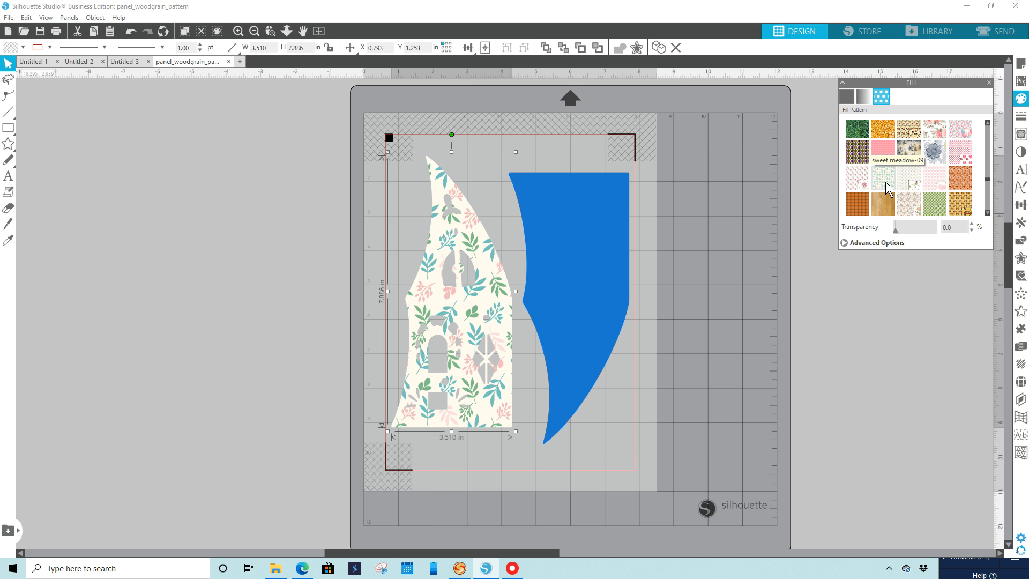
click(989, 212)
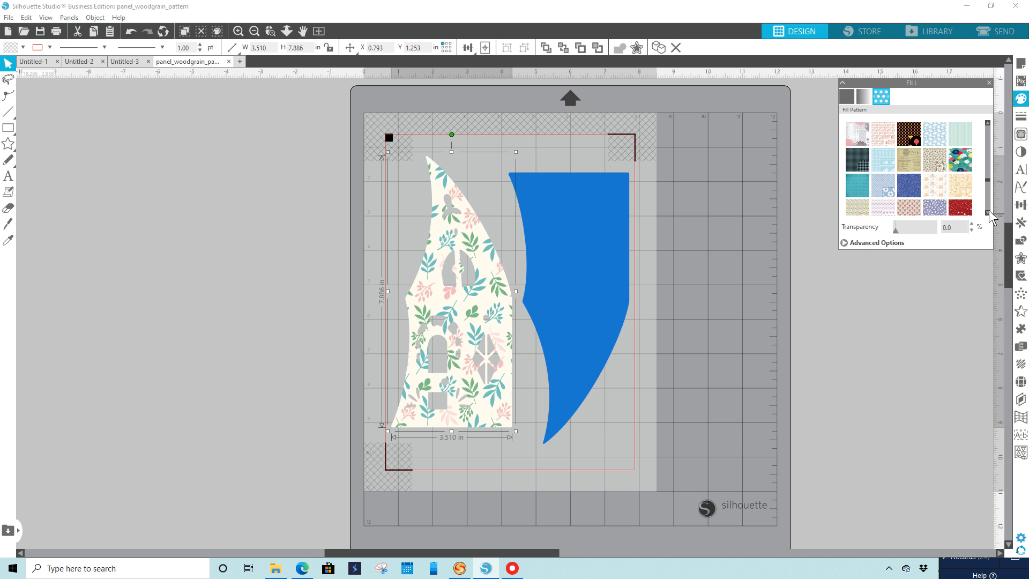
click(987, 212)
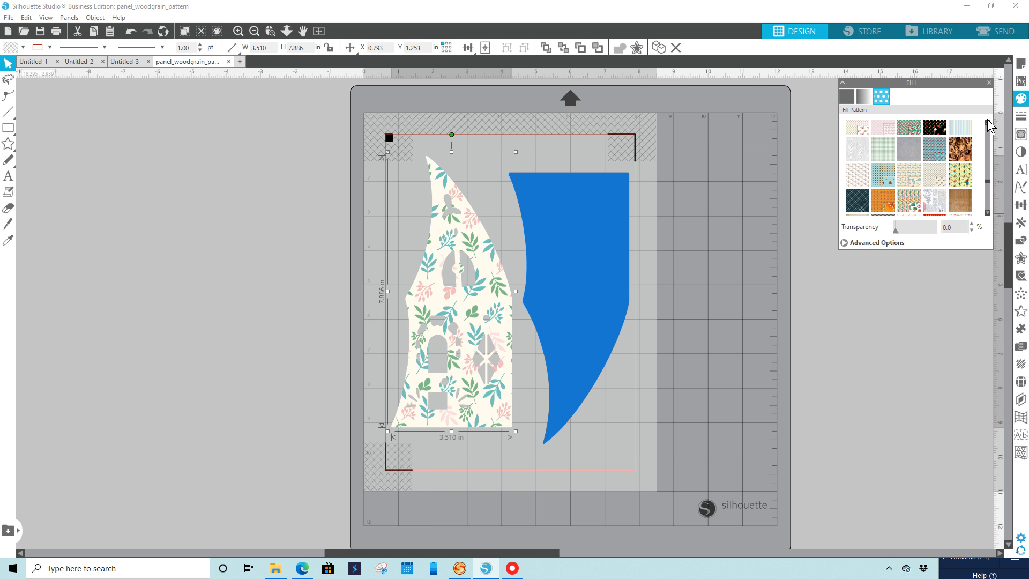
click(910, 174)
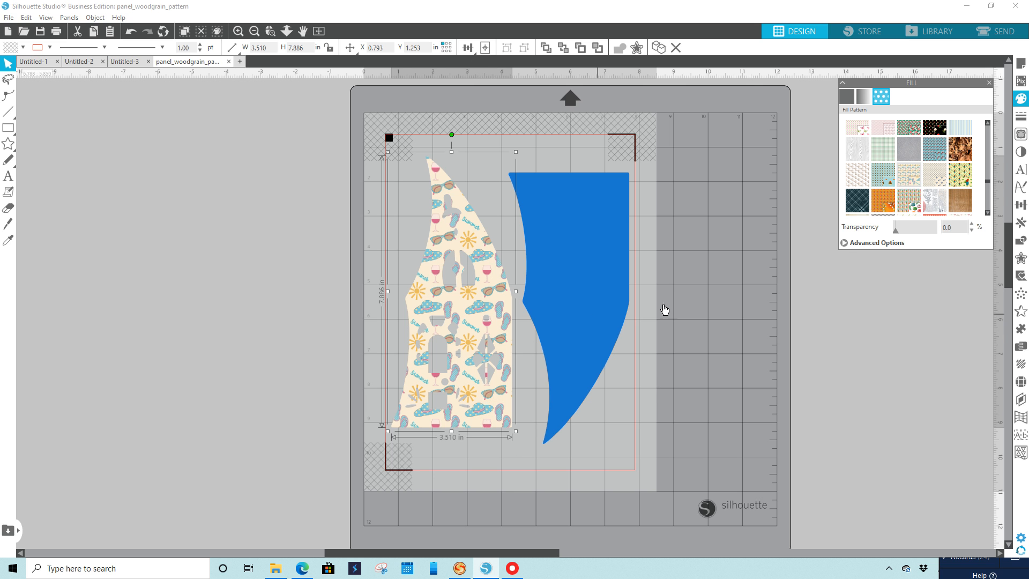
click(857, 177)
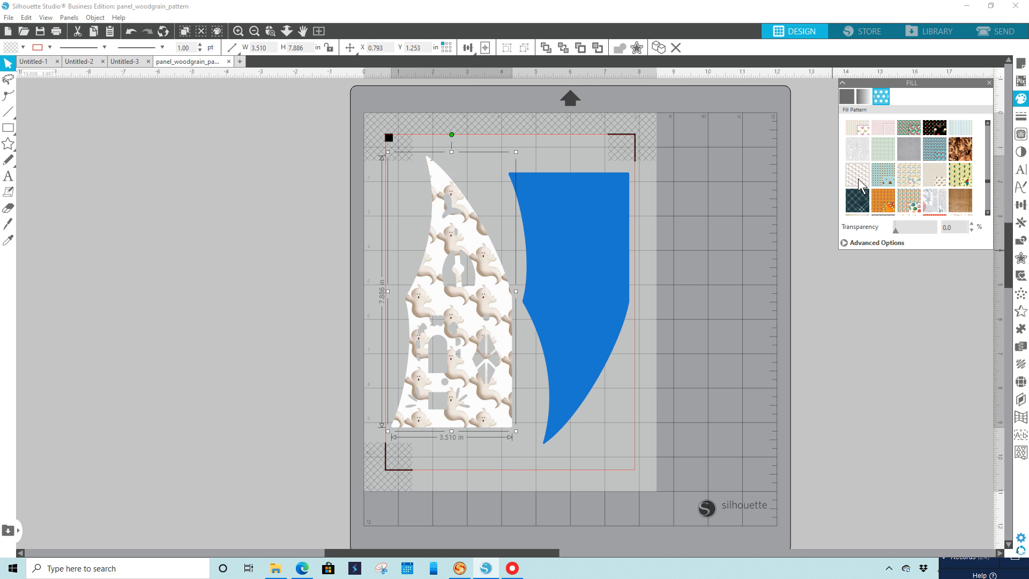
Find the pastel camper van pattern further down the pattern list and fill the house panel with it.
click(988, 213)
click(988, 213)
click(988, 213)
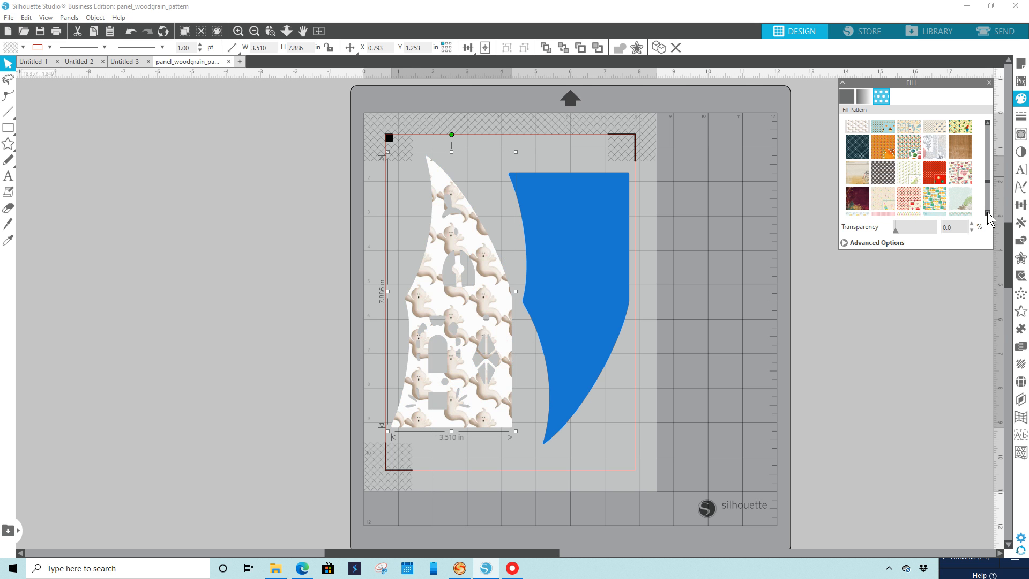
click(988, 212)
click(988, 213)
click(988, 213)
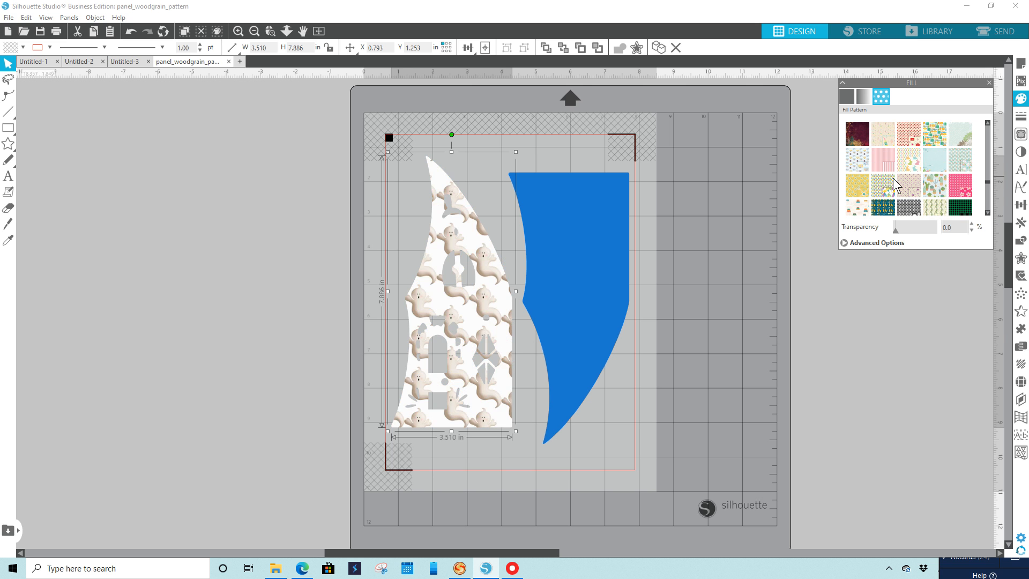
click(864, 163)
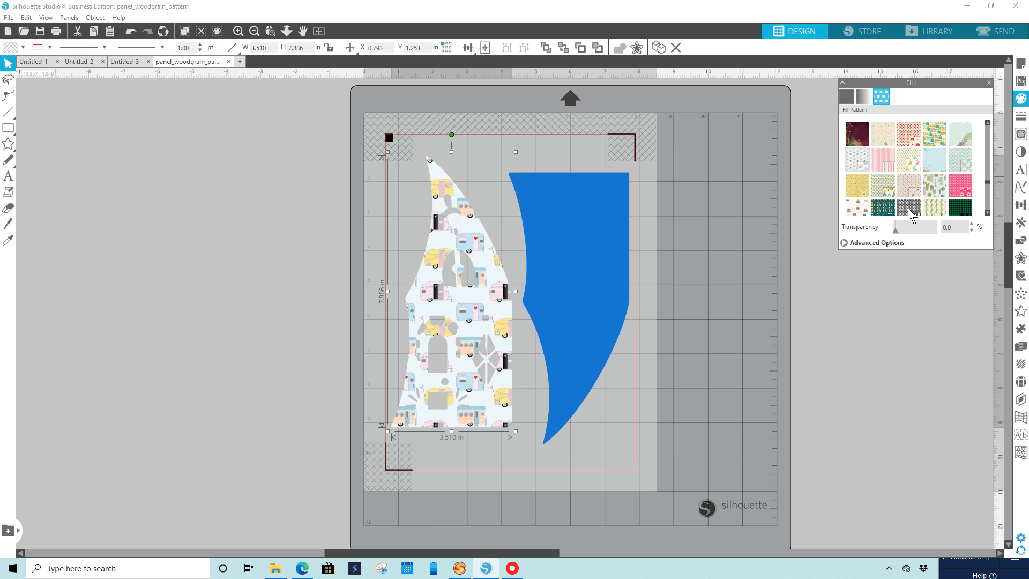
Fill the house panel with the multicoloured dragonfly pattern and scale the pattern to 83%.
click(988, 213)
click(988, 213)
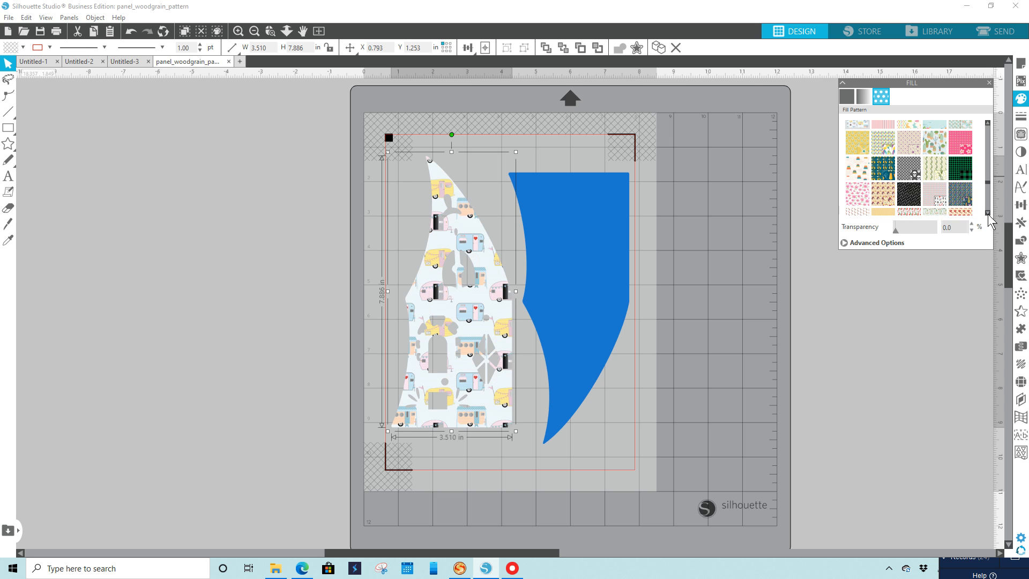
click(988, 212)
click(987, 212)
click(988, 213)
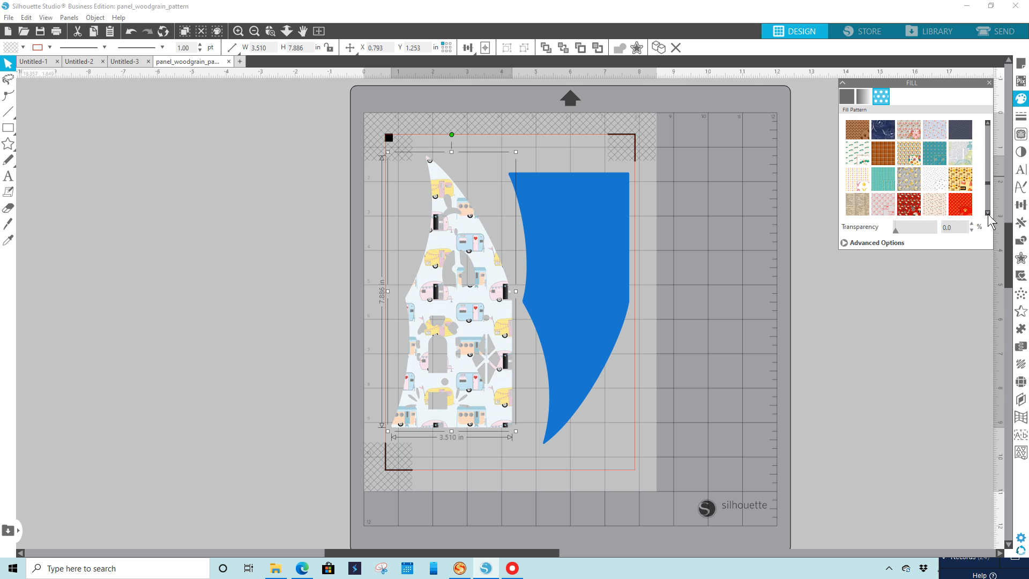
click(987, 213)
click(988, 213)
click(988, 213)
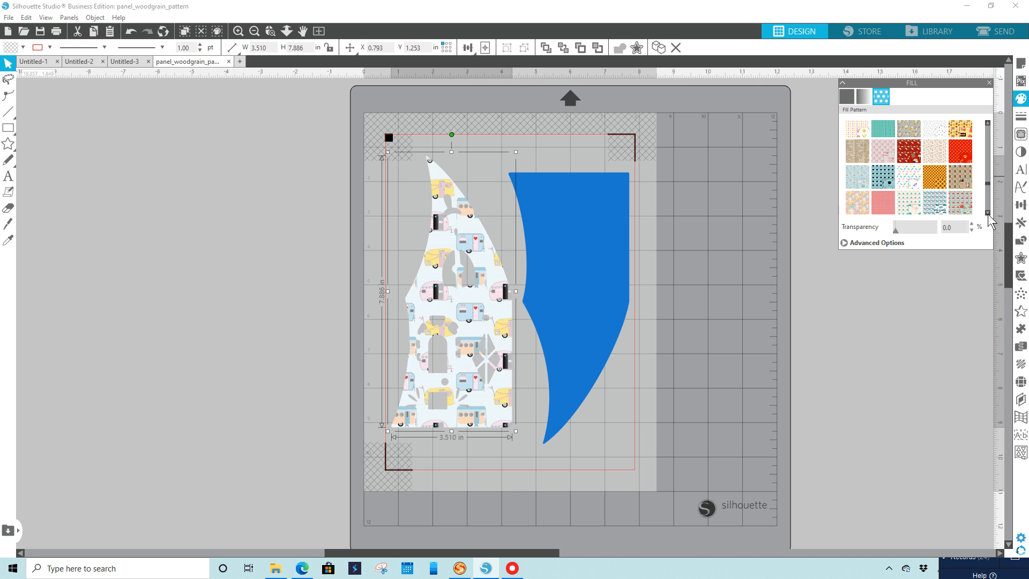
click(908, 181)
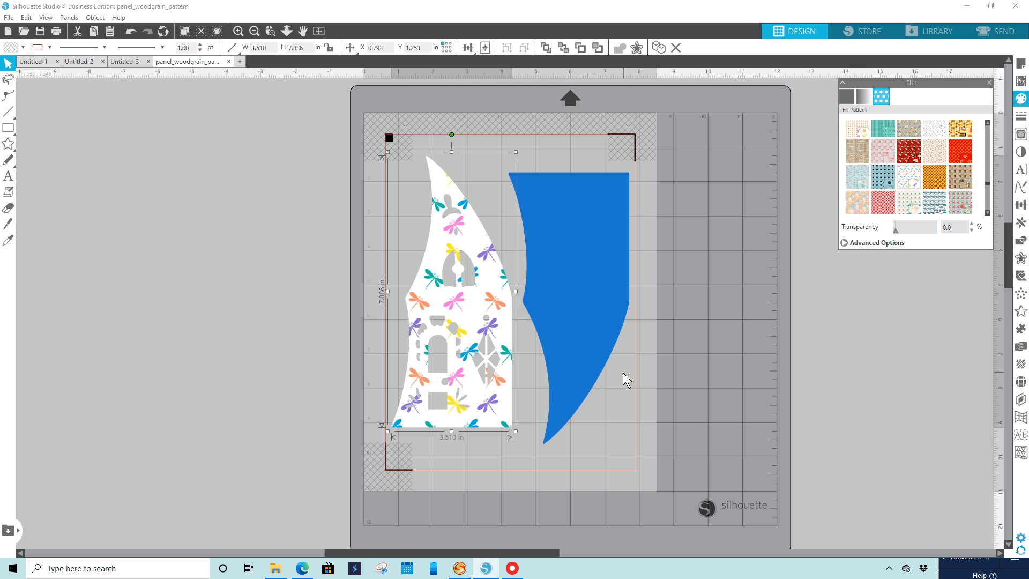
click(842, 243)
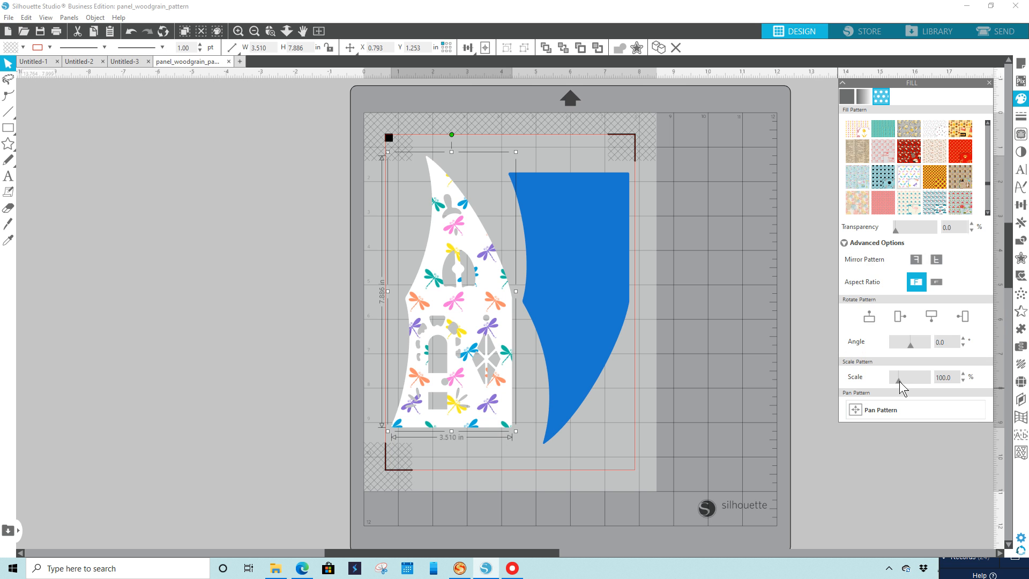
drag(899, 381, 897, 381)
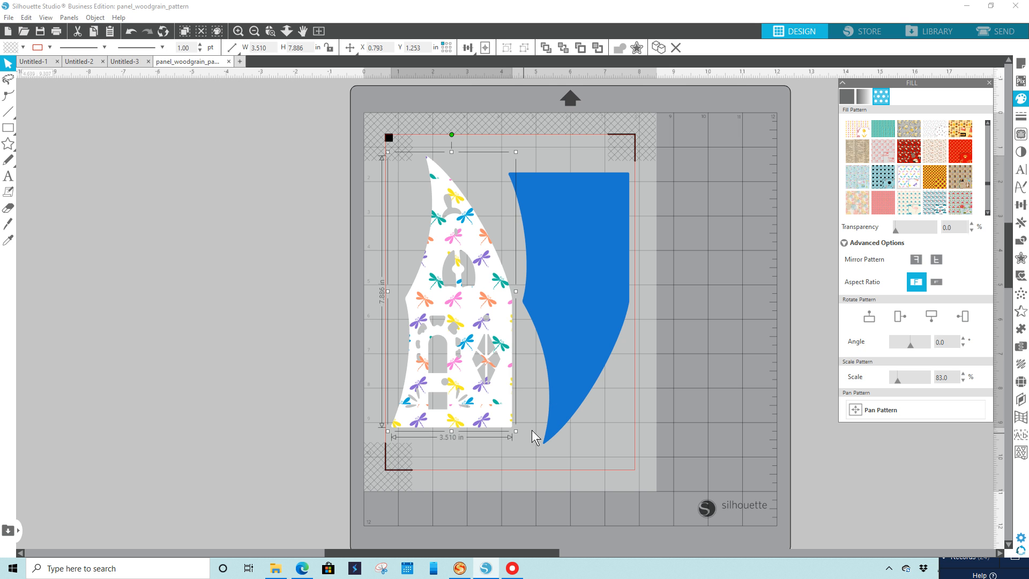
Copy the house panel's dragonfly fill onto the solid blue panel with the Eyedropper tool.
click(565, 429)
click(563, 426)
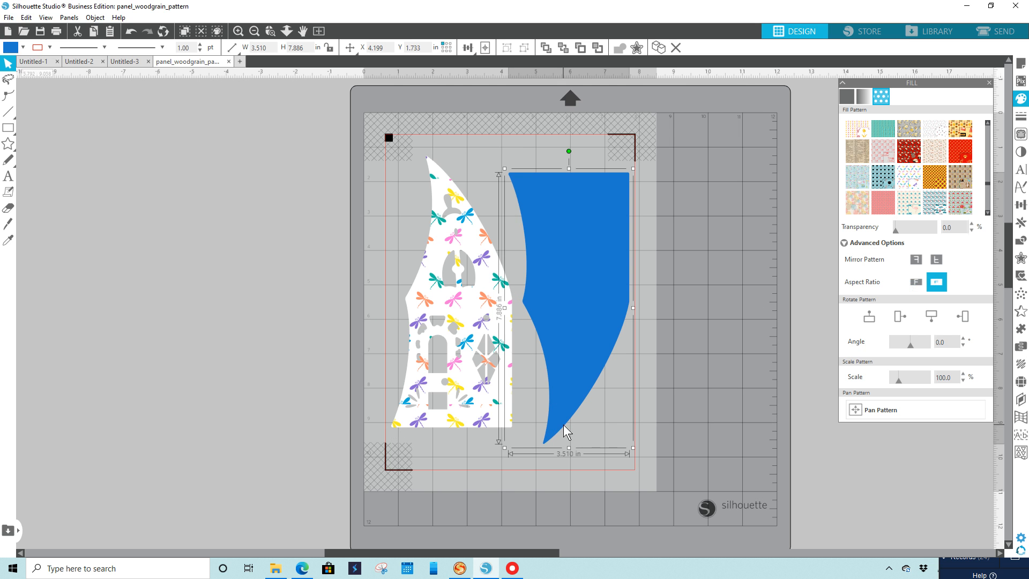
click(8, 240)
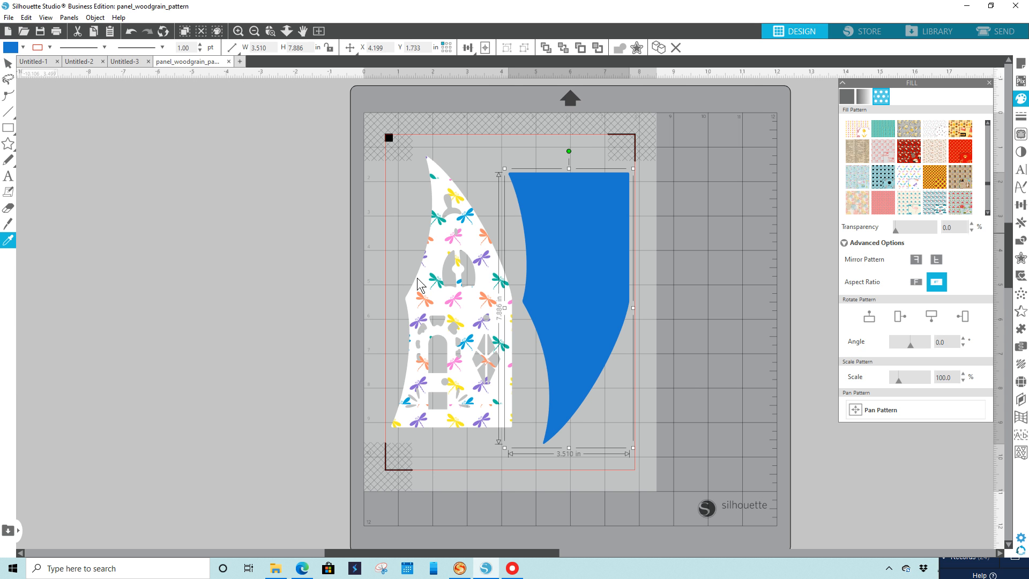
click(454, 302)
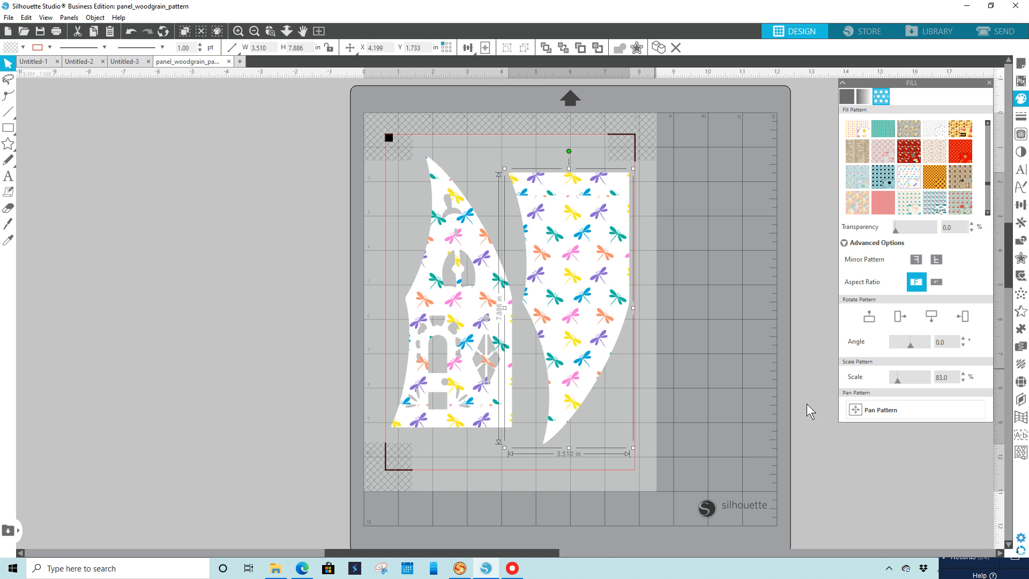
Enlarge the dragonfly pattern on the panel without cutouts to a scale of 210% and deselect the panel.
click(898, 381)
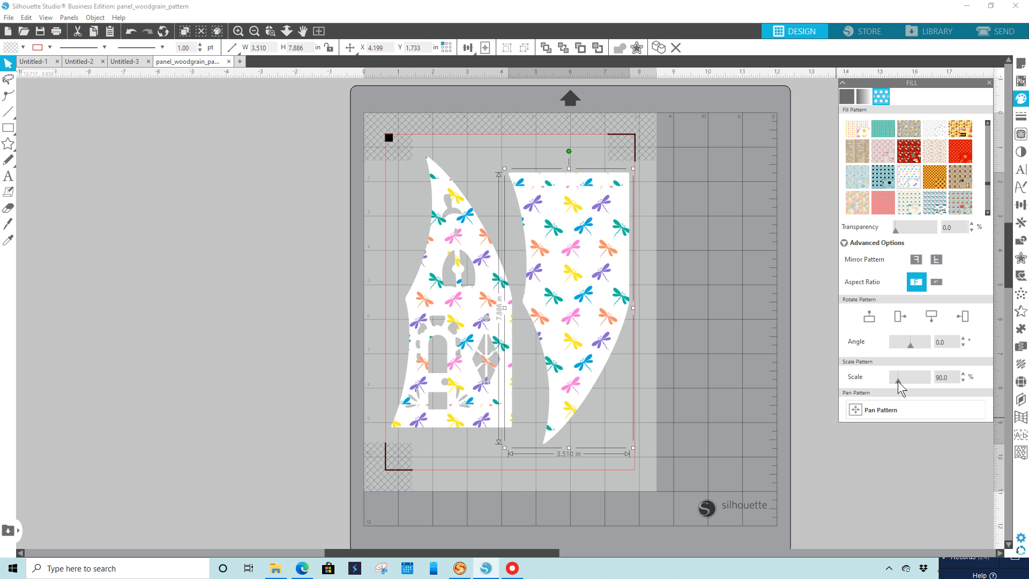
drag(899, 381, 907, 381)
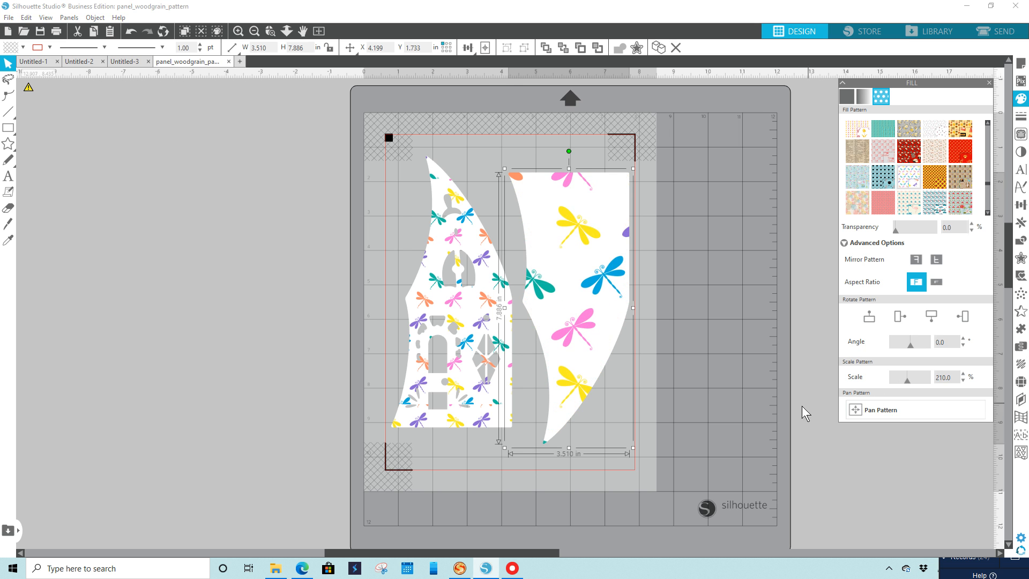
click(757, 368)
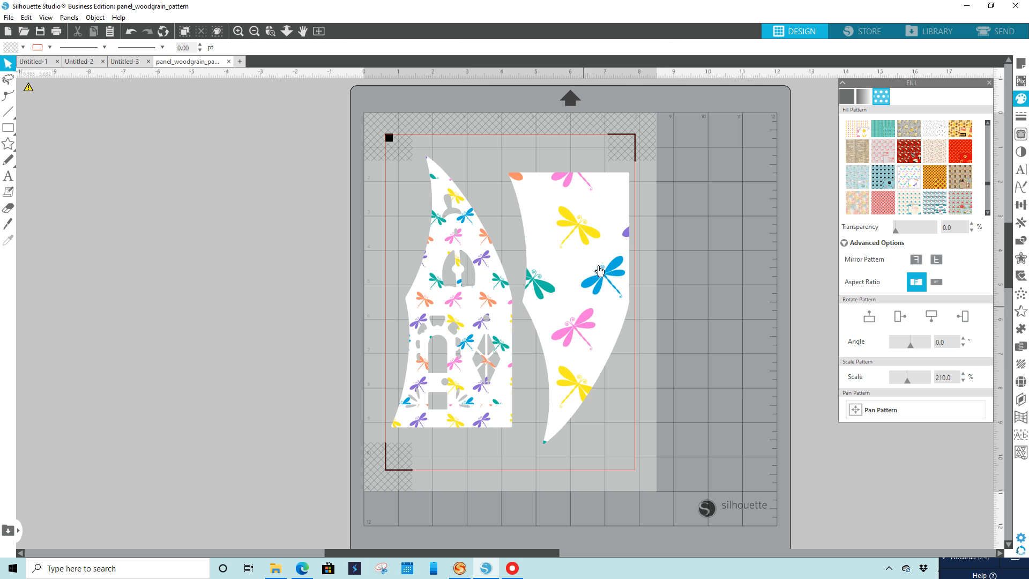
Try the Colorize image effect by shifting its hue, and return the hue to 0.
click(1021, 134)
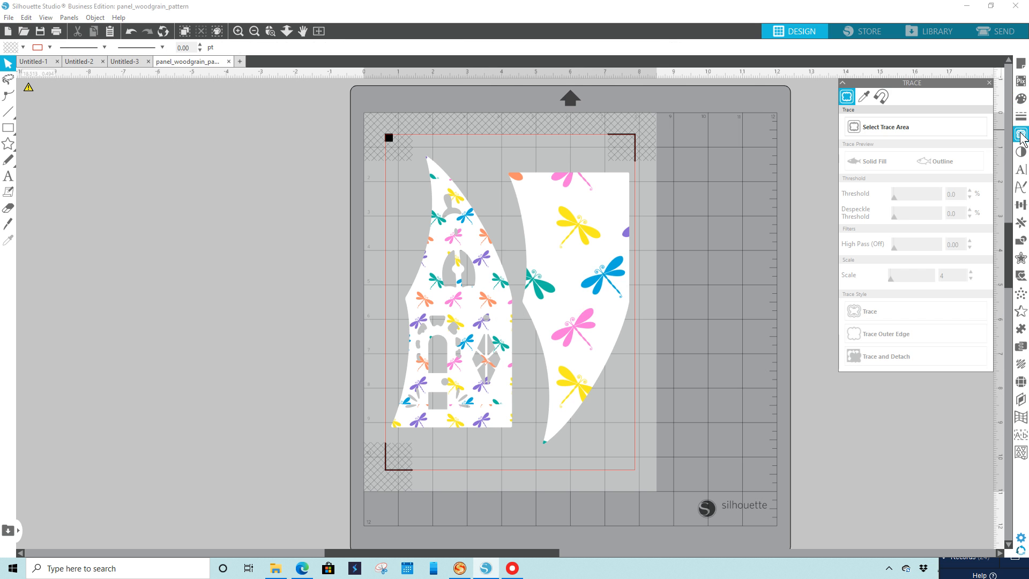
click(1020, 152)
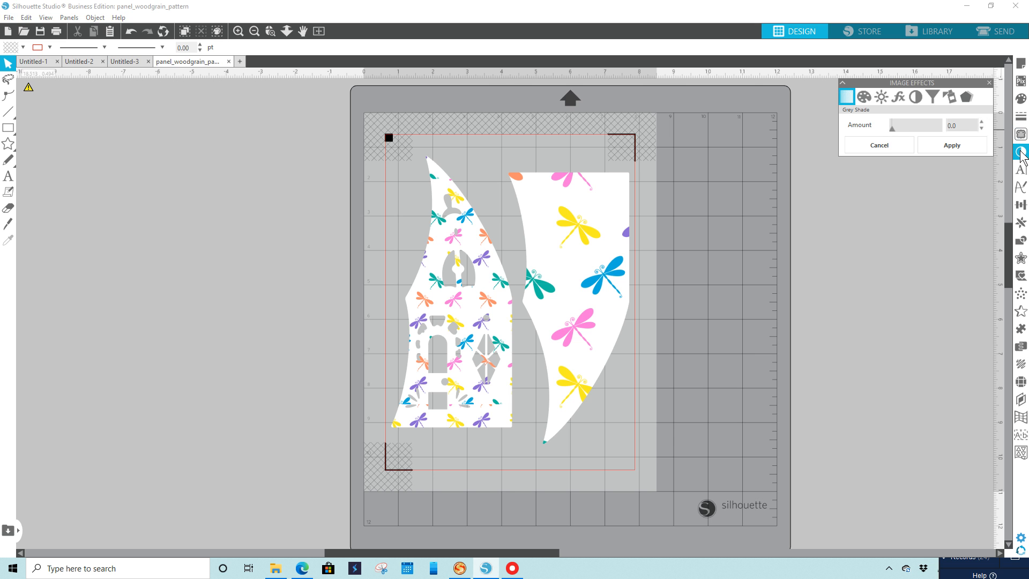
click(864, 98)
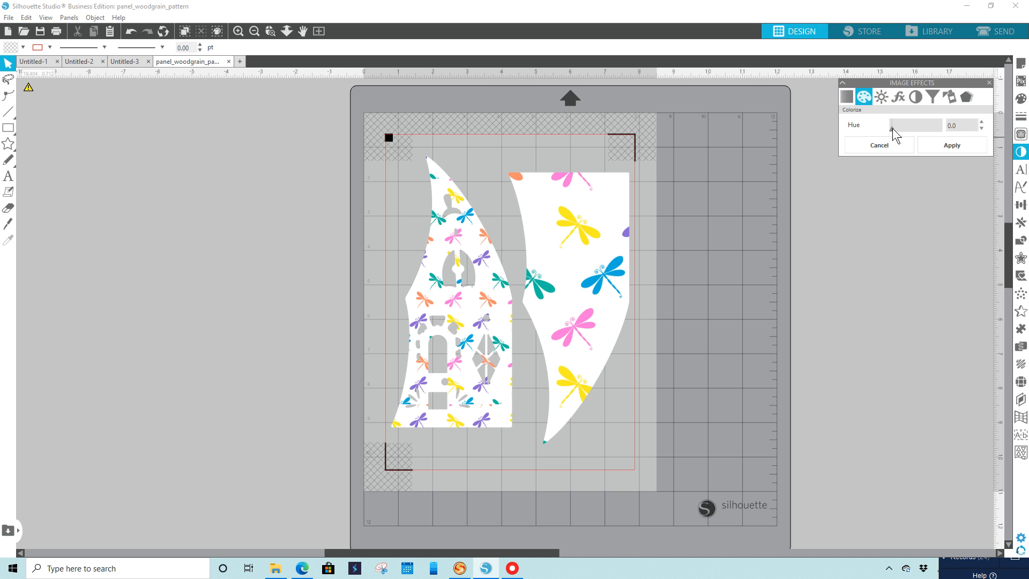
drag(892, 128, 916, 128)
drag(937, 128, 892, 127)
Fill the house panel with the blue leaf image Red & Blue pattern 2 from the patterns folder in File Explorer.
click(493, 302)
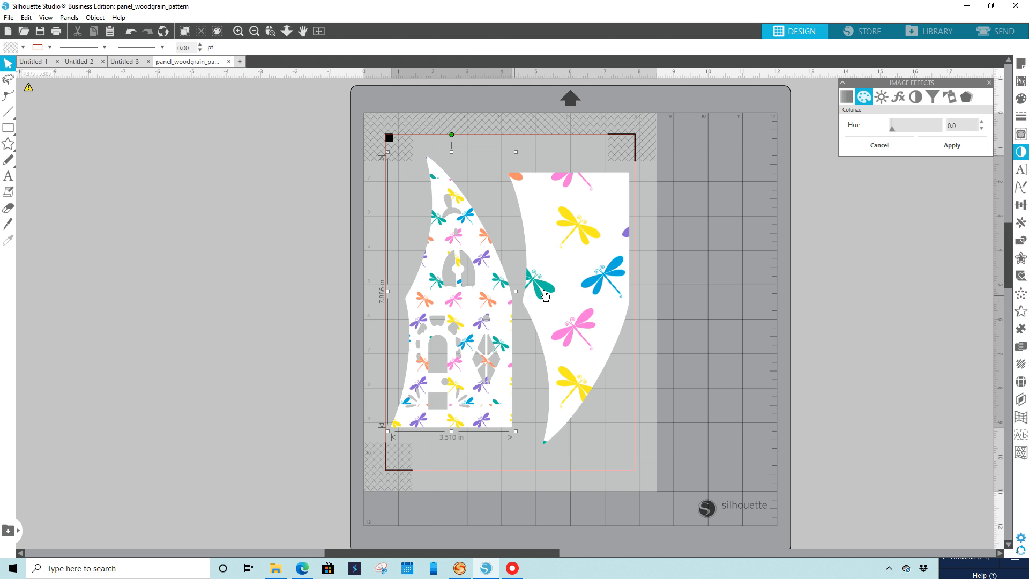
click(1021, 98)
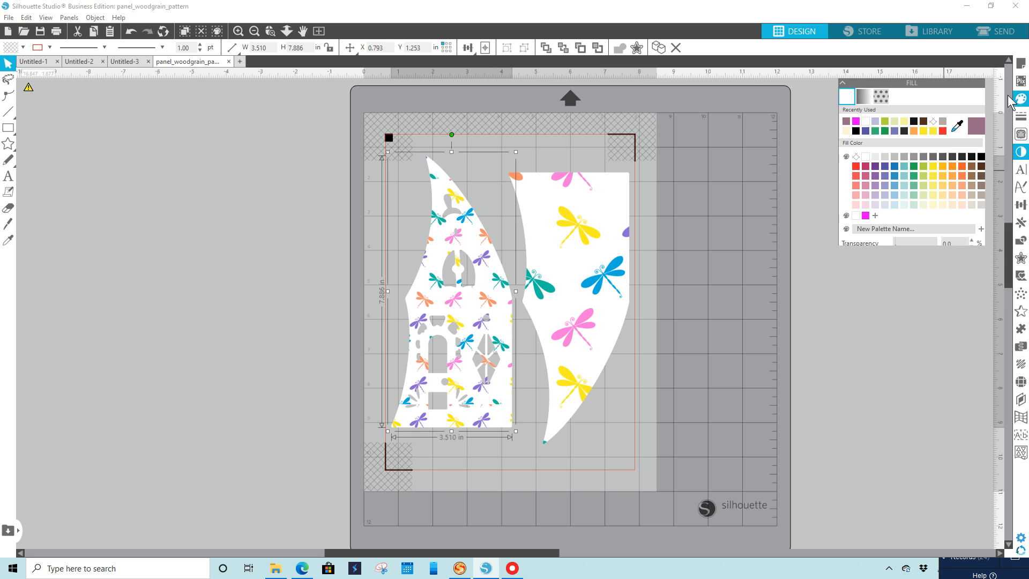
click(881, 97)
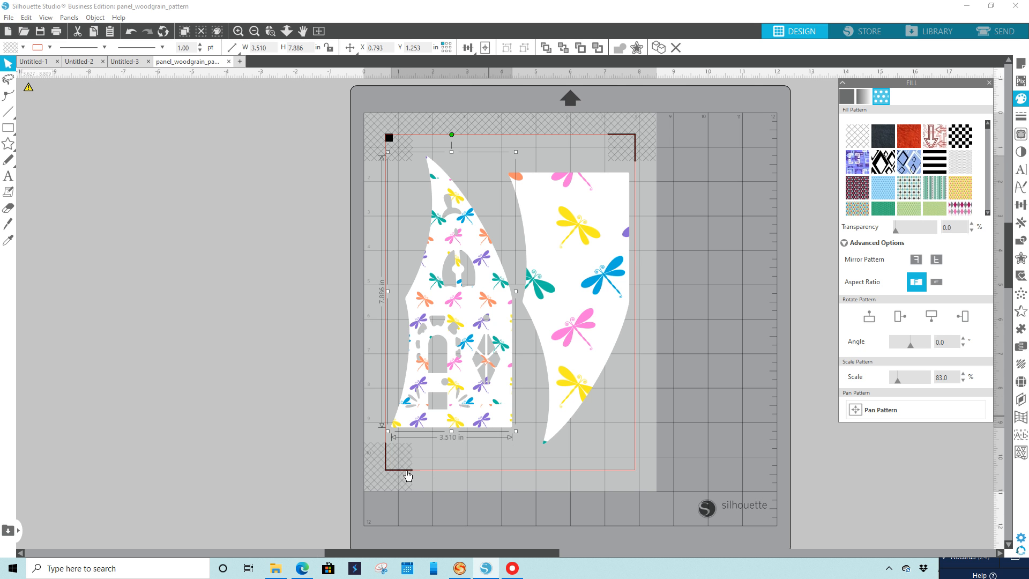
click(273, 565)
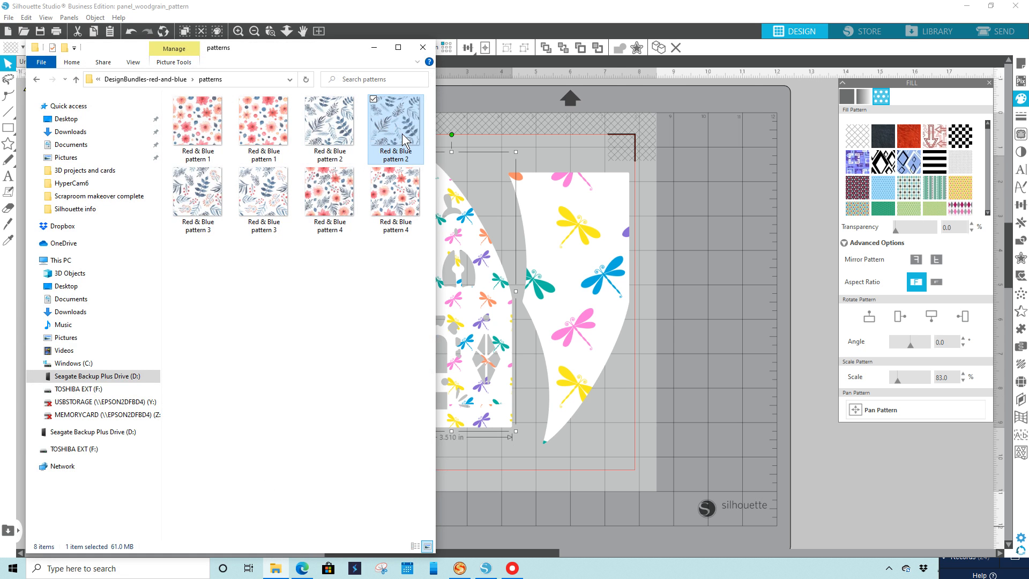
drag(398, 129, 488, 311)
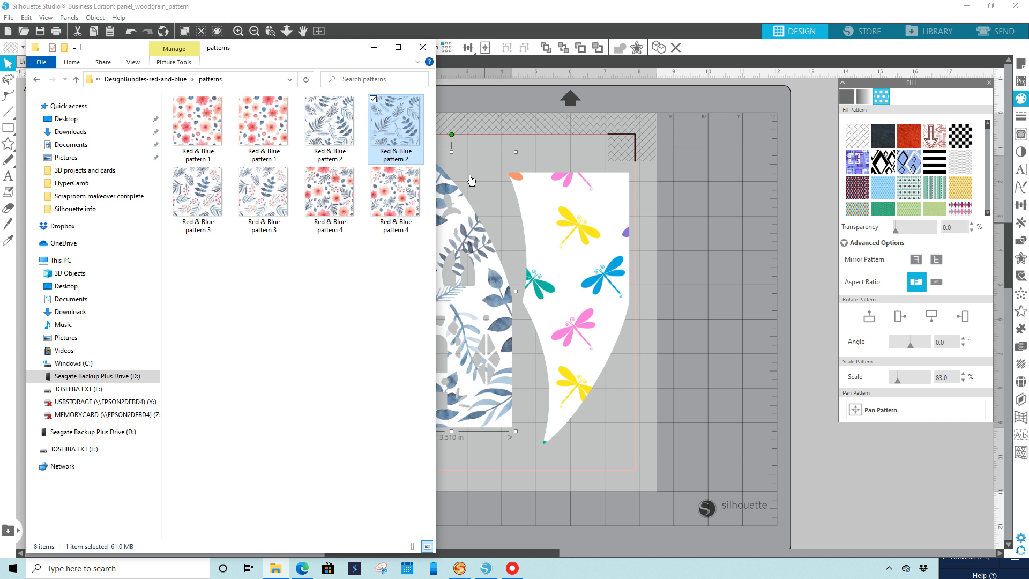
click(734, 233)
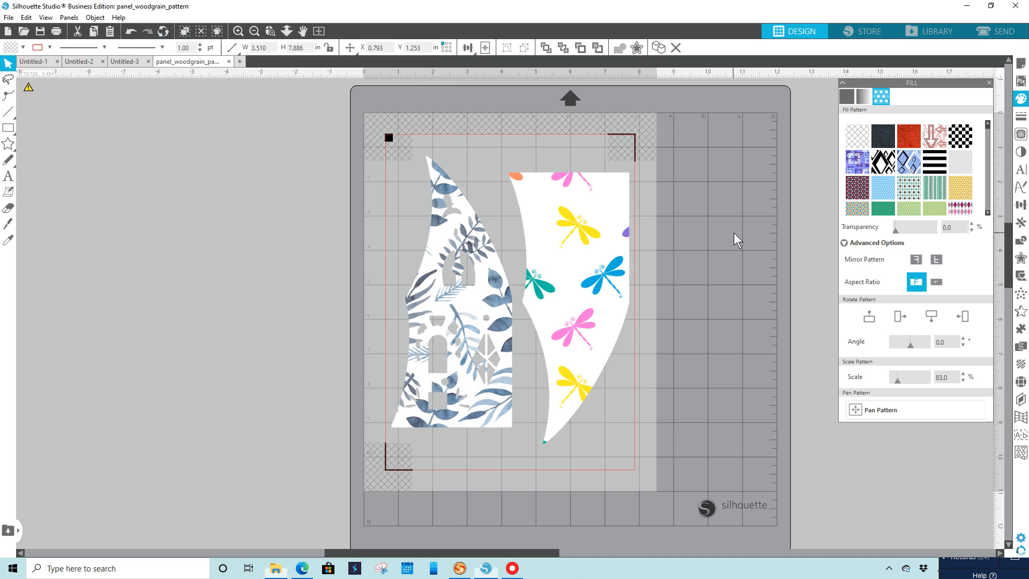
Scale the blue leaf pattern on the house panel down to 20%.
click(494, 425)
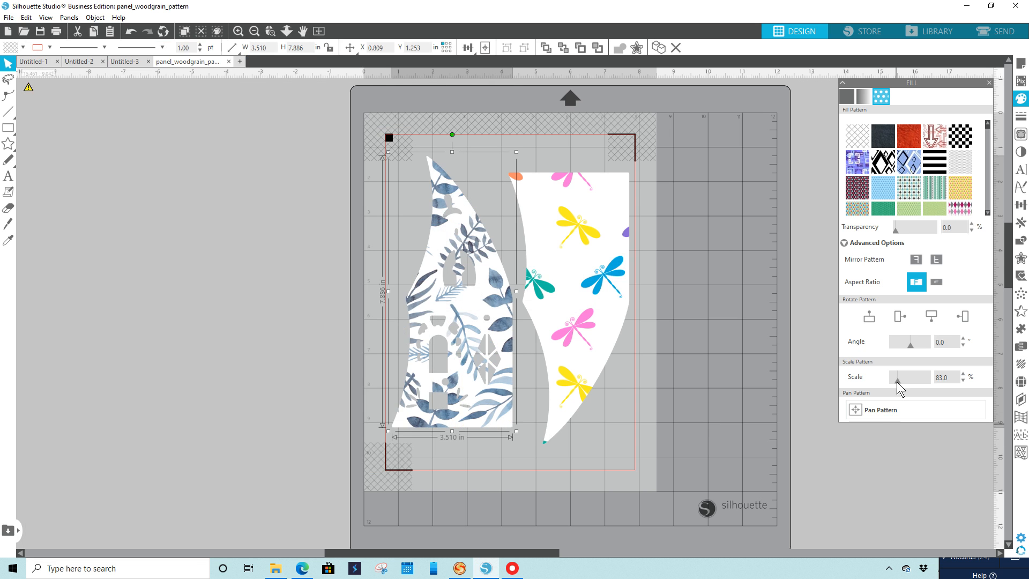
drag(896, 381, 895, 381)
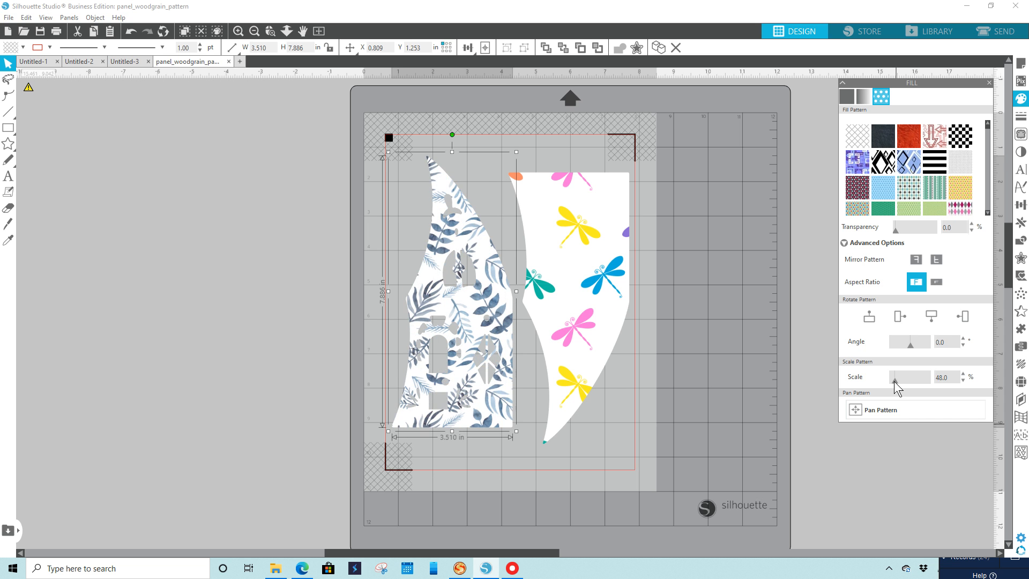
drag(894, 381, 892, 382)
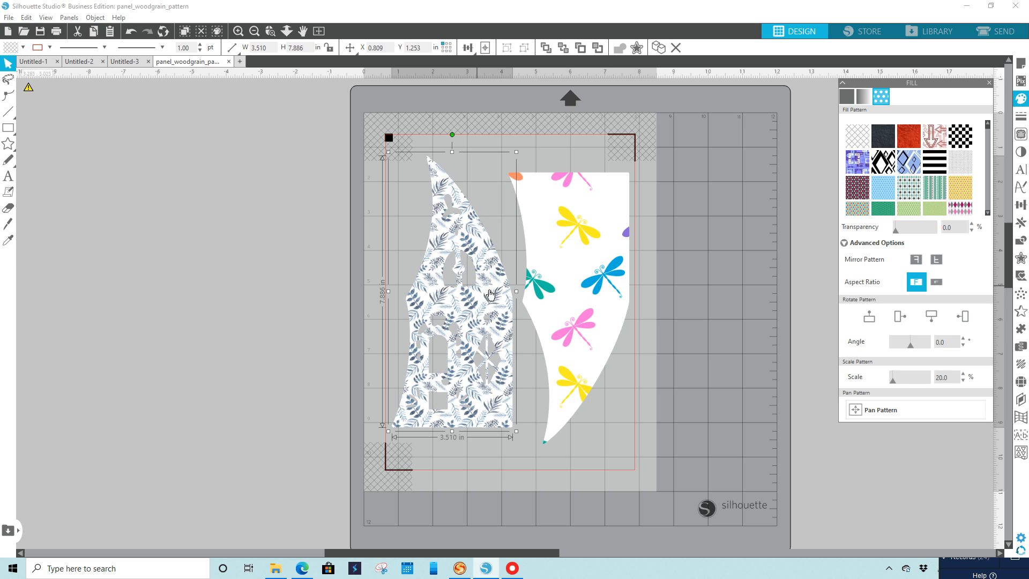
Copy the house panel's blue leaf pattern onto the panel without cutouts using the Eyedropper, and deselect the panel.
click(528, 316)
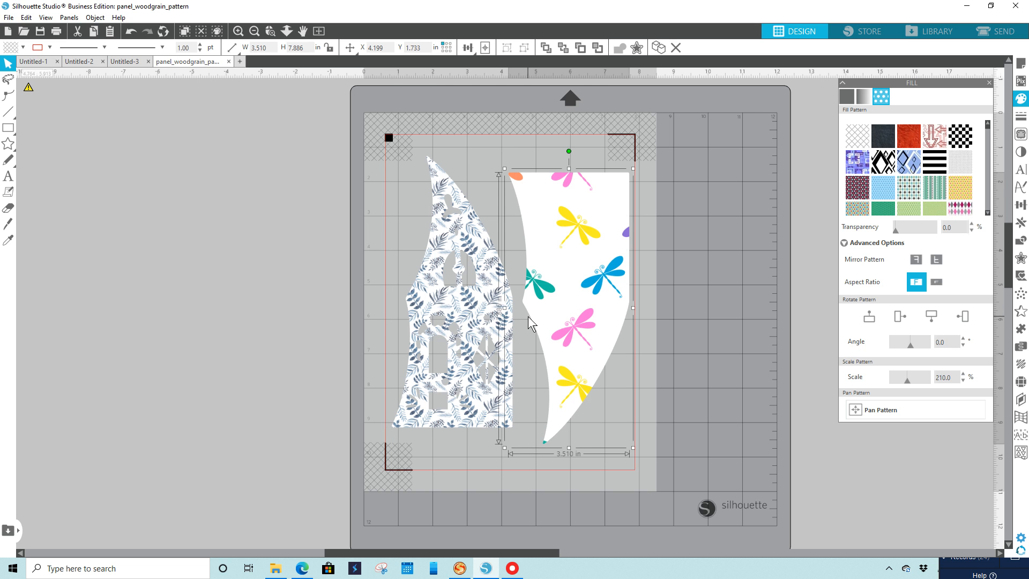
click(8, 240)
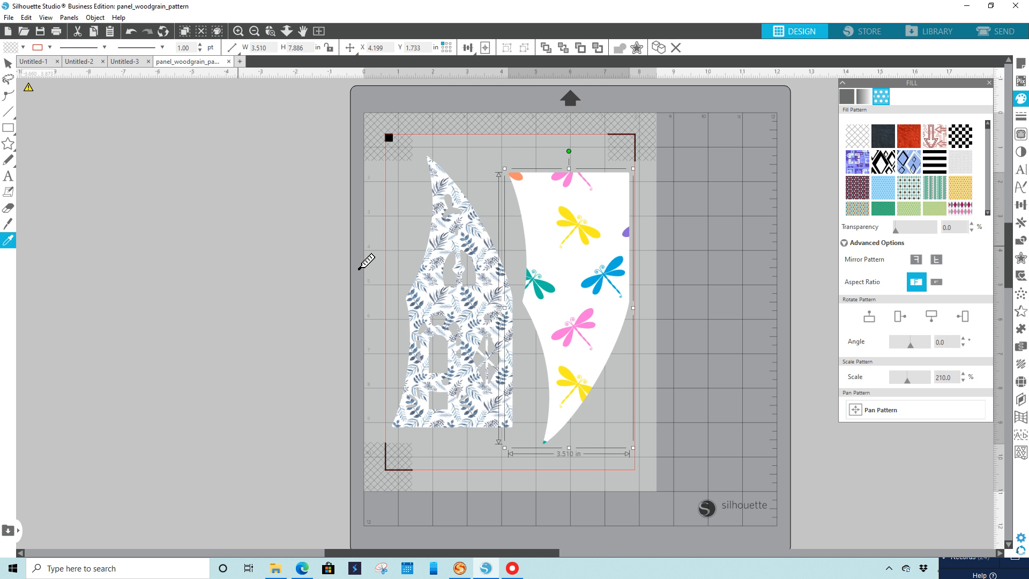
click(561, 266)
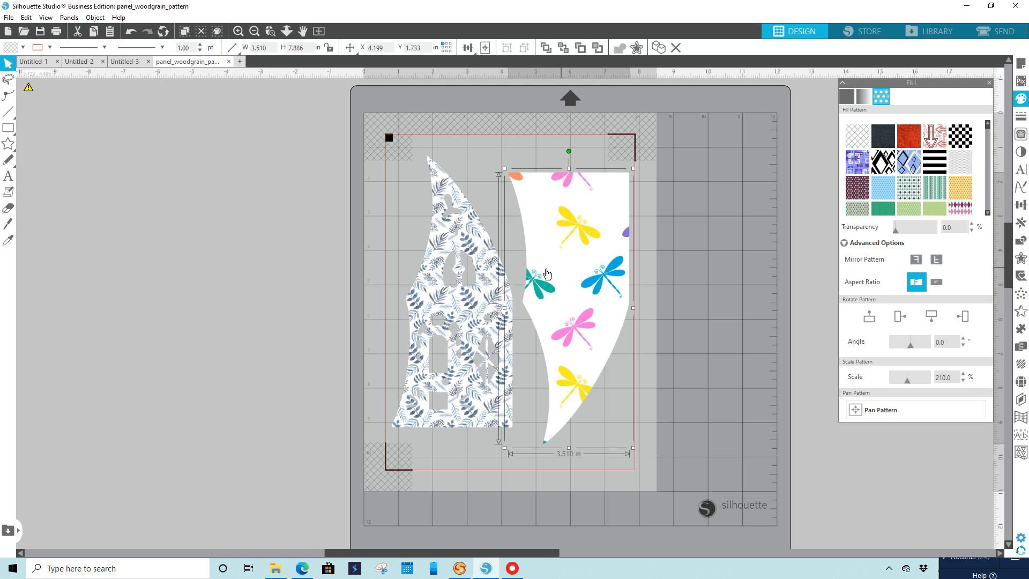
click(8, 240)
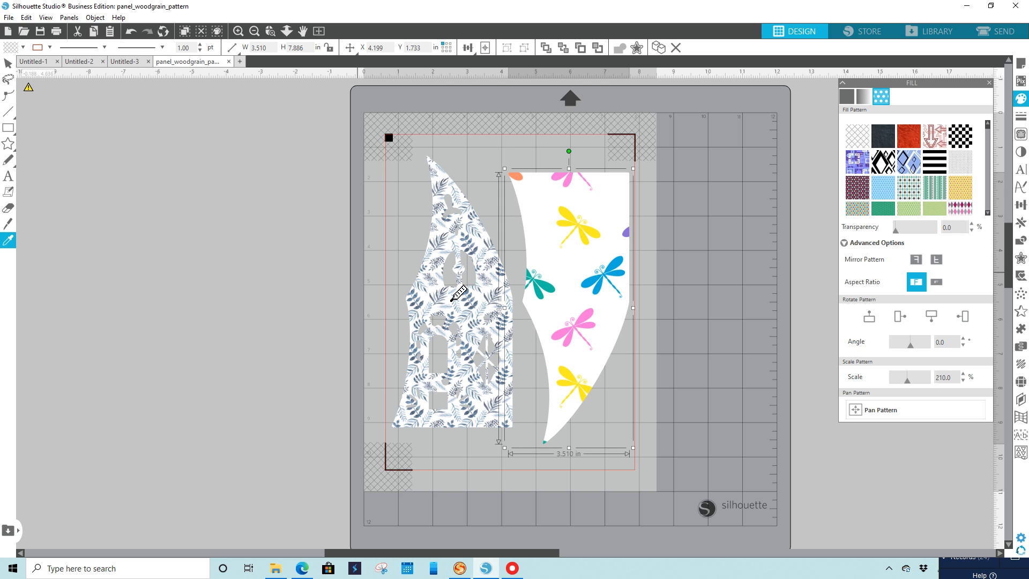
click(471, 308)
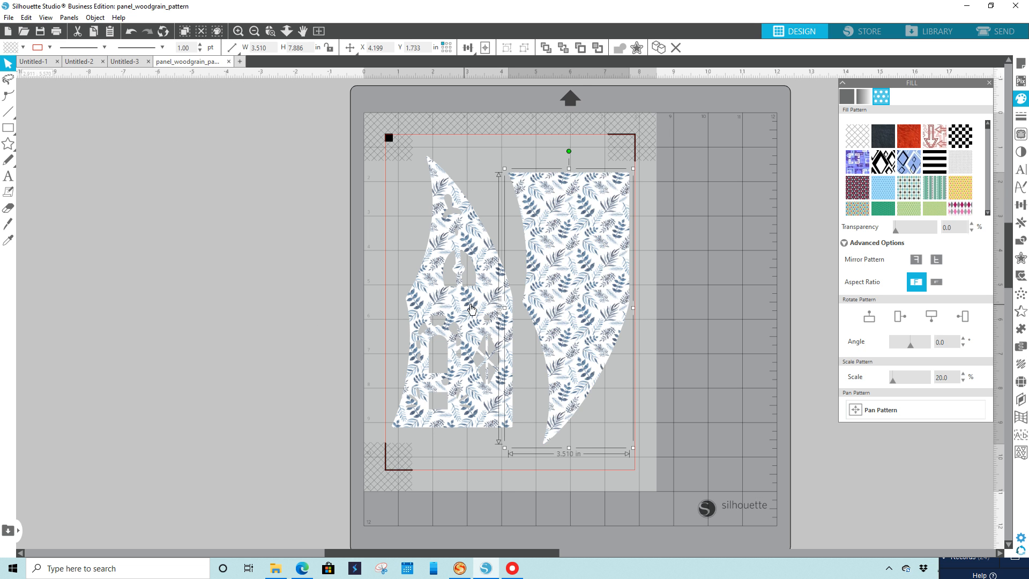
click(333, 312)
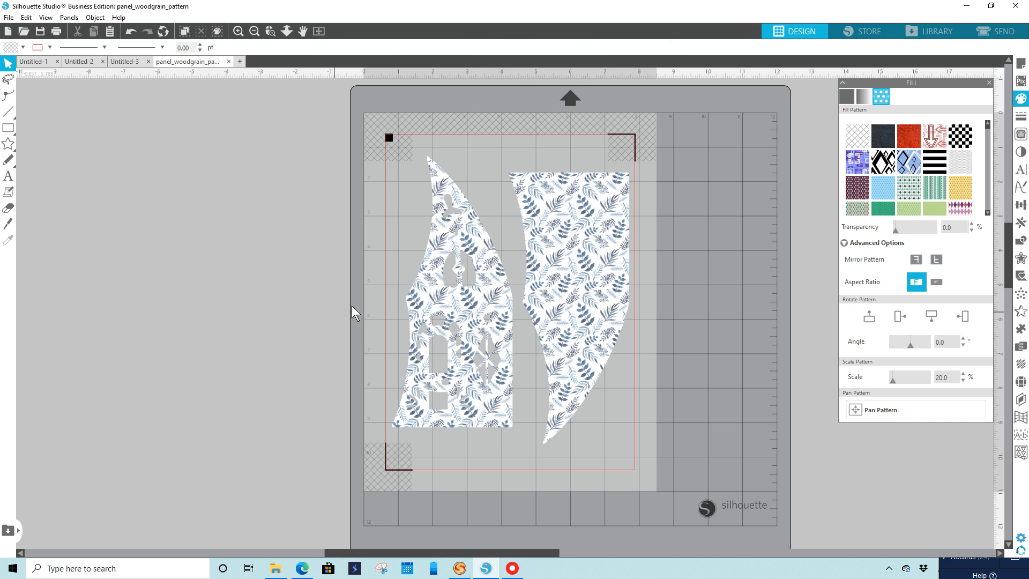
Duplicate the panel without cutouts and place the copy off the mat, beside the house panel.
click(577, 316)
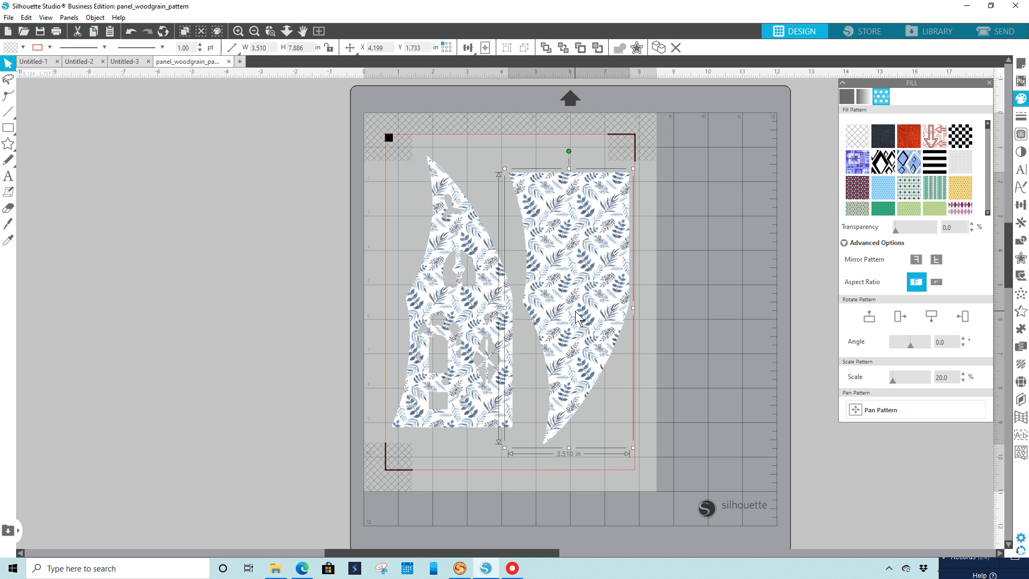
right_click(576, 315)
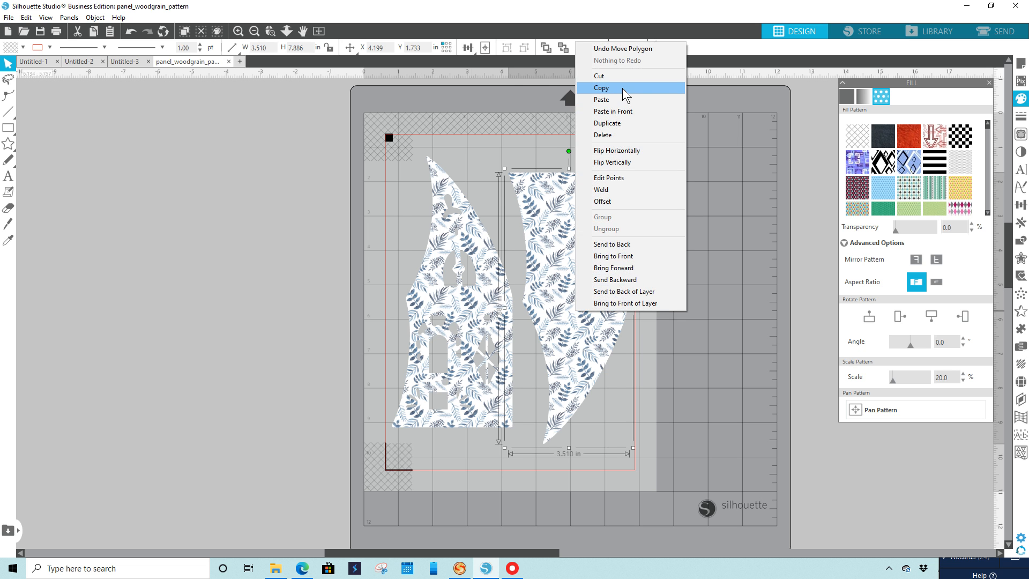
click(616, 123)
drag(633, 269, 223, 255)
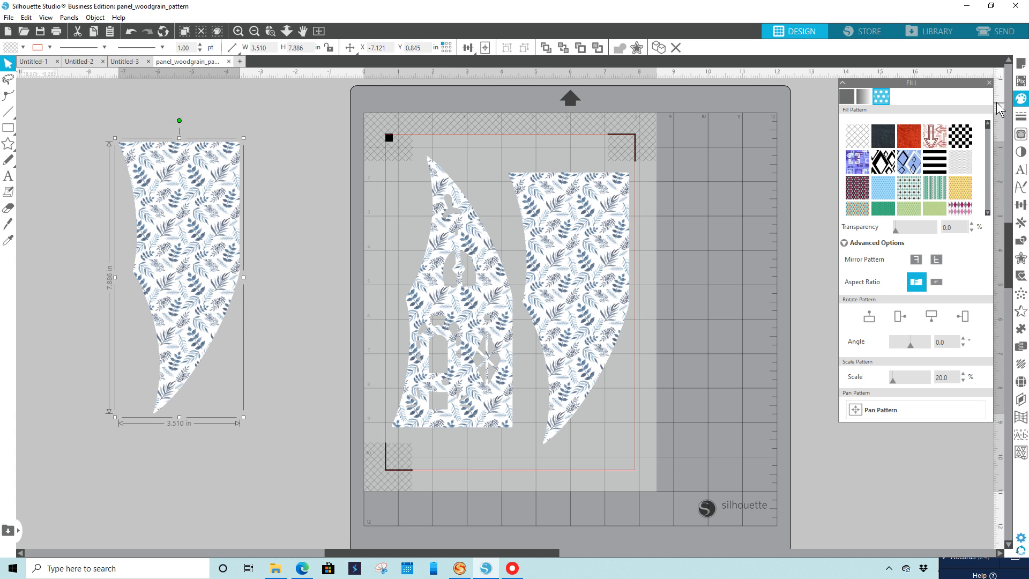
Fill the duplicate panel with a solid slate blue sampled from a leaf in the house panel's pattern.
click(852, 99)
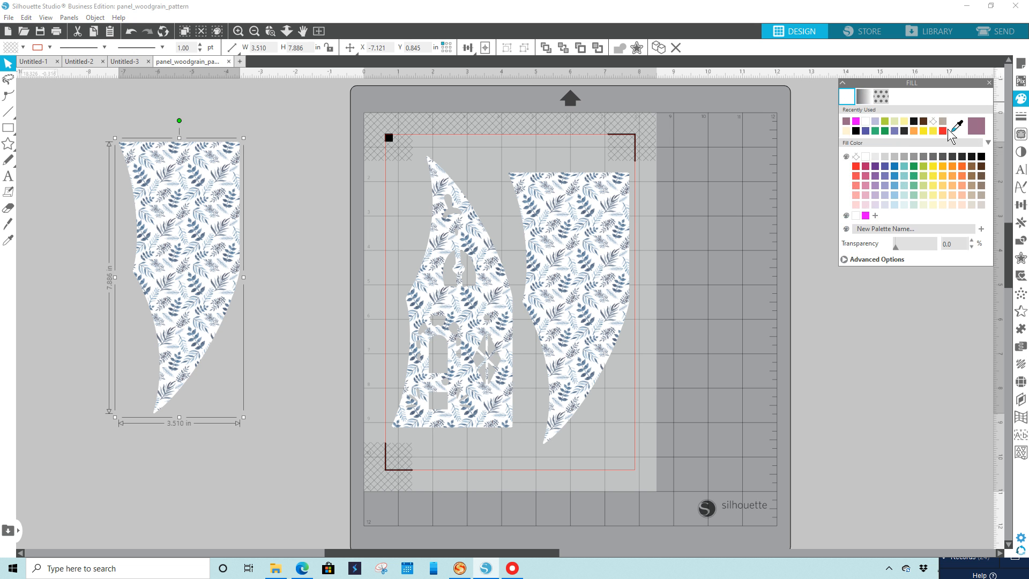
click(958, 128)
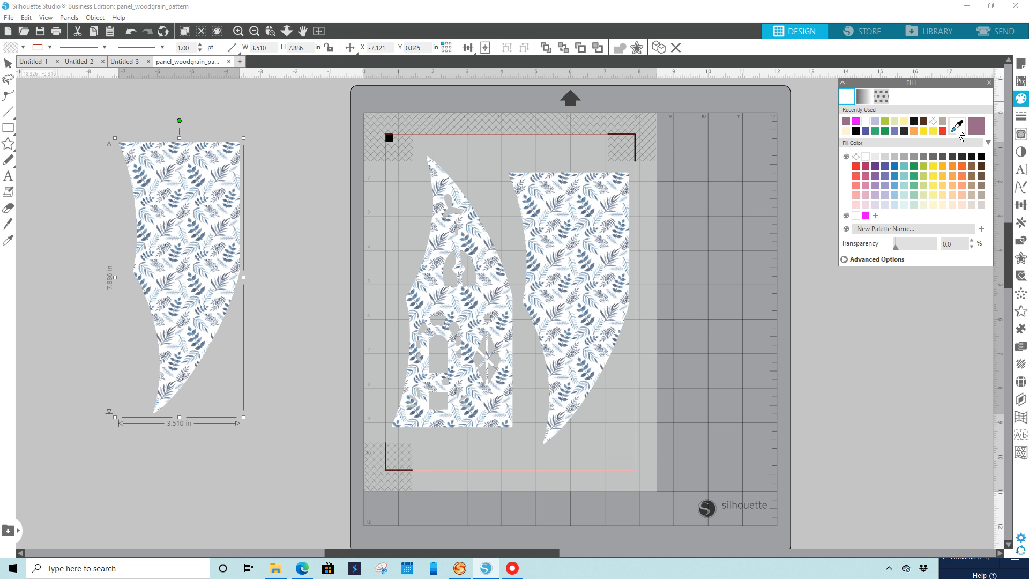
click(477, 310)
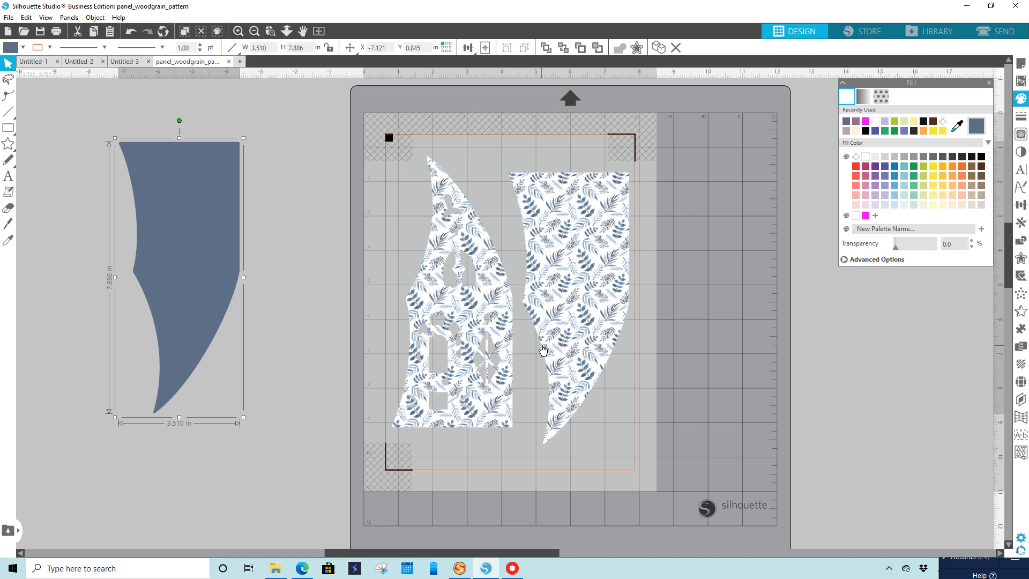
Recolor the house panel's leaf pattern to purple with the Colorize image effect at a hue of 27.
click(481, 413)
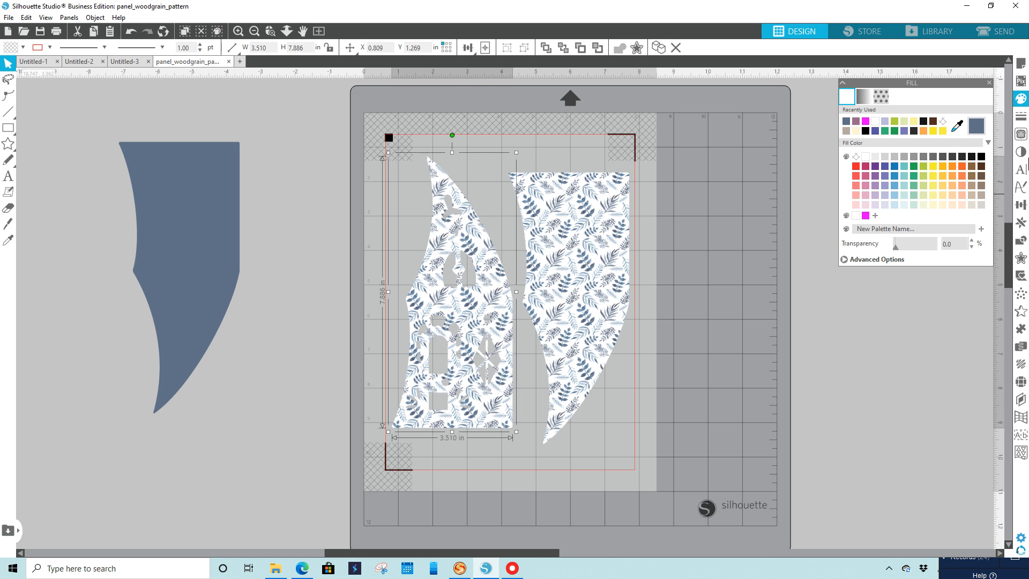
click(1021, 153)
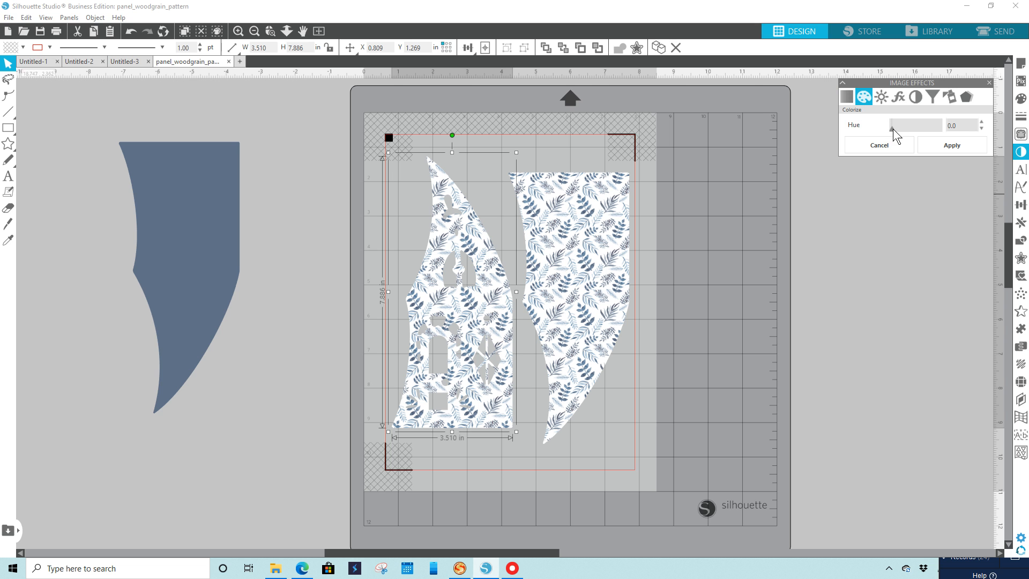
drag(893, 129, 903, 129)
drag(917, 129, 921, 128)
drag(930, 131, 939, 134)
drag(906, 130, 904, 130)
Copy the house panel's recolored purple leaf pattern onto the panel without cutouts using the Eyedropper.
click(594, 341)
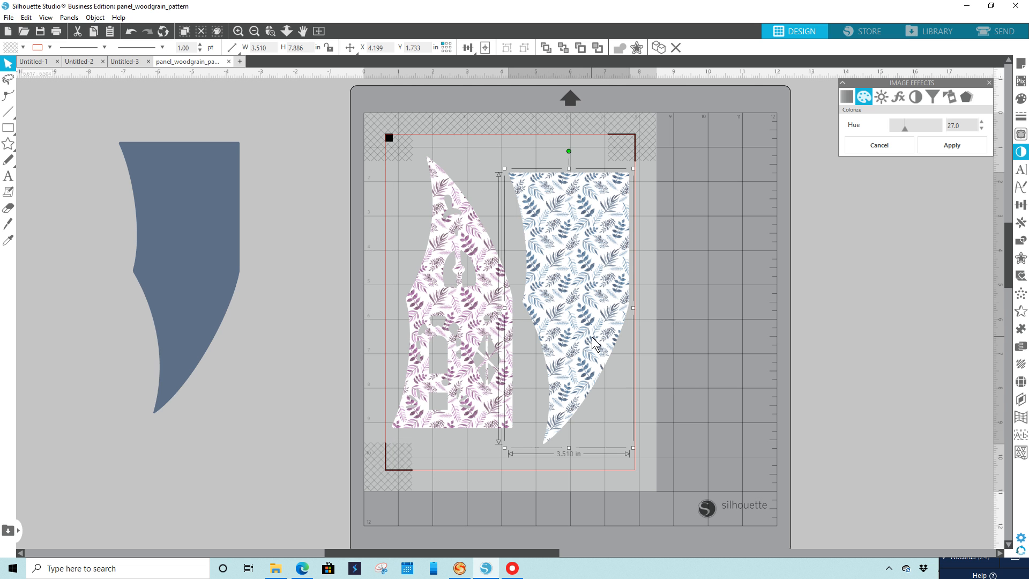
click(8, 240)
click(468, 302)
Fill the duplicate panel off the mat with a solid purple sampled from the leaf pattern, and deselect it.
click(206, 352)
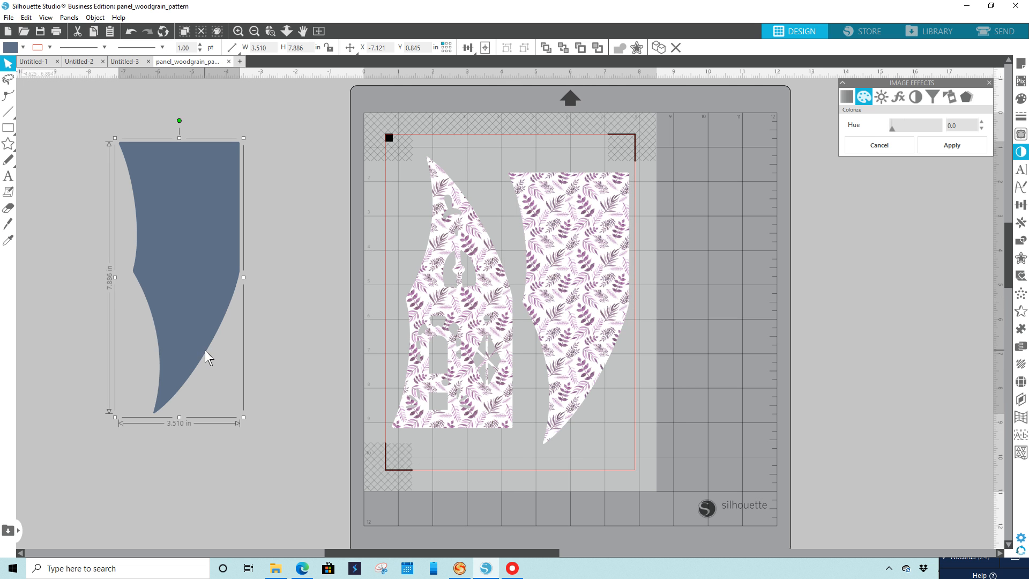
click(1023, 105)
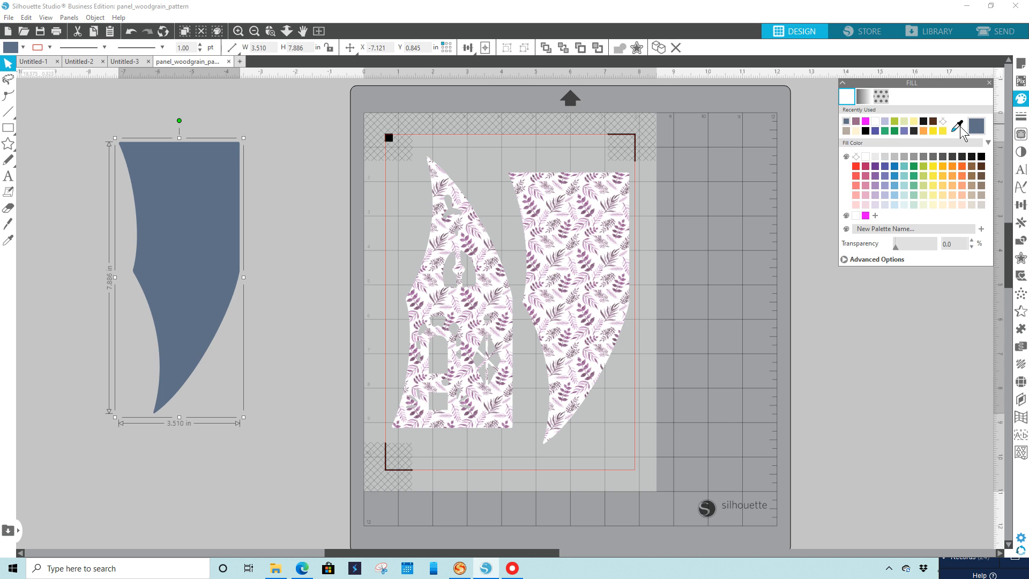
click(957, 126)
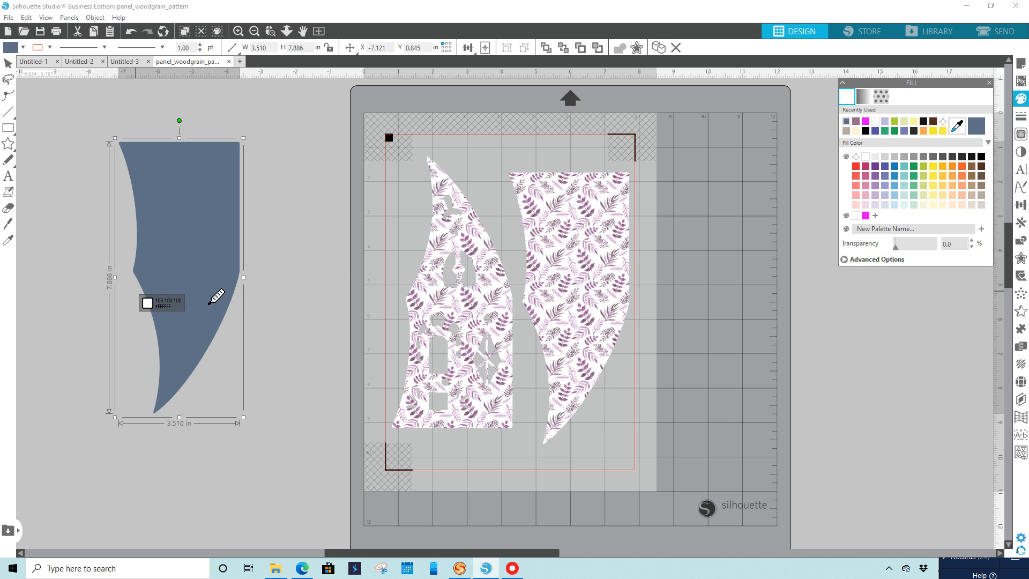
click(477, 309)
click(262, 359)
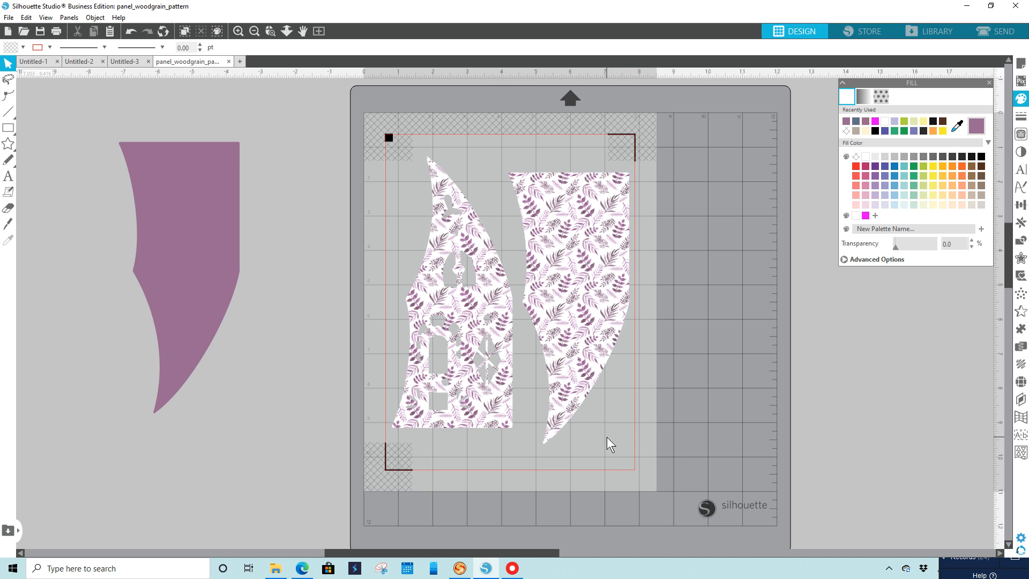
Open the page setup settings.
click(1021, 64)
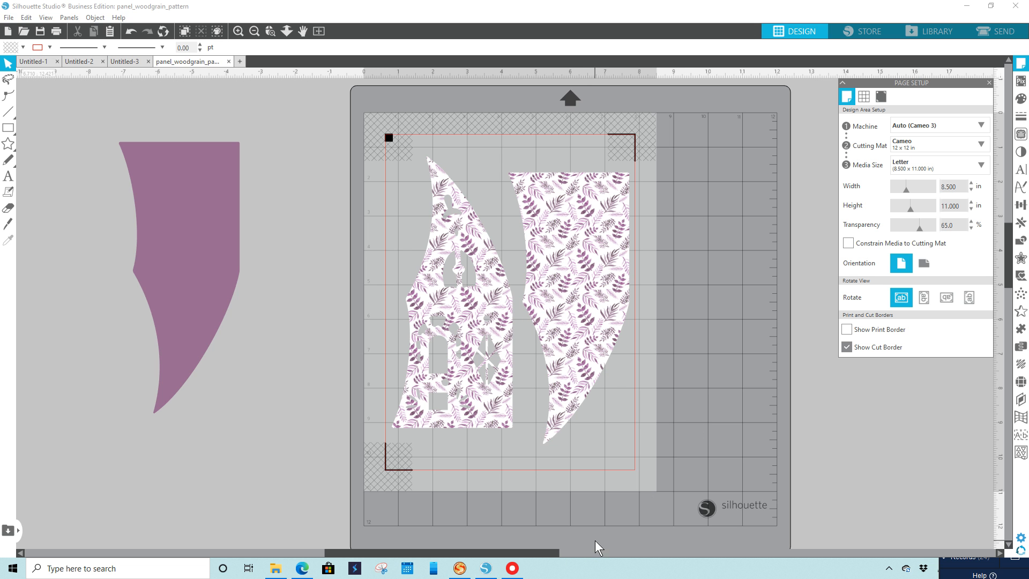
click(512, 569)
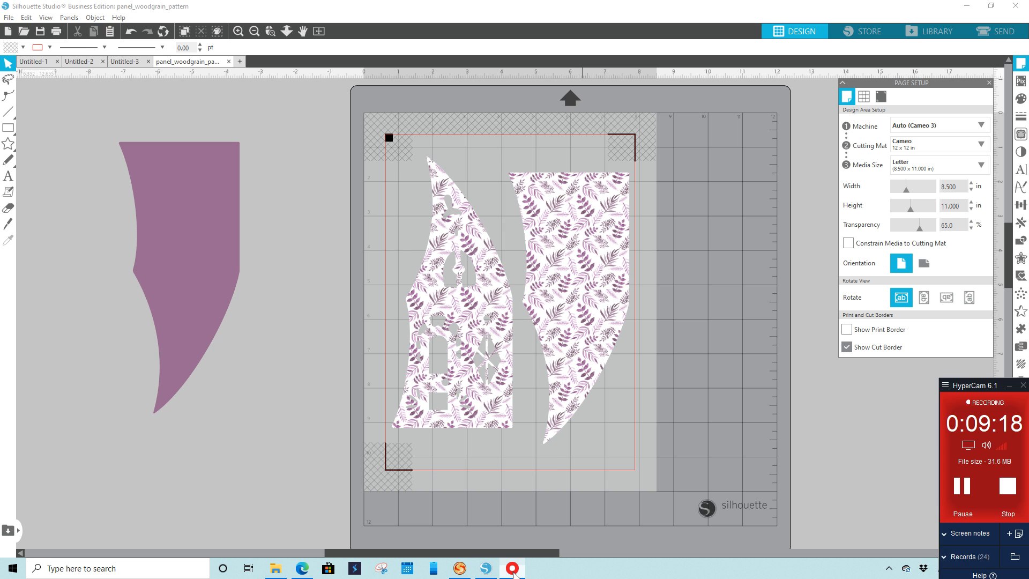